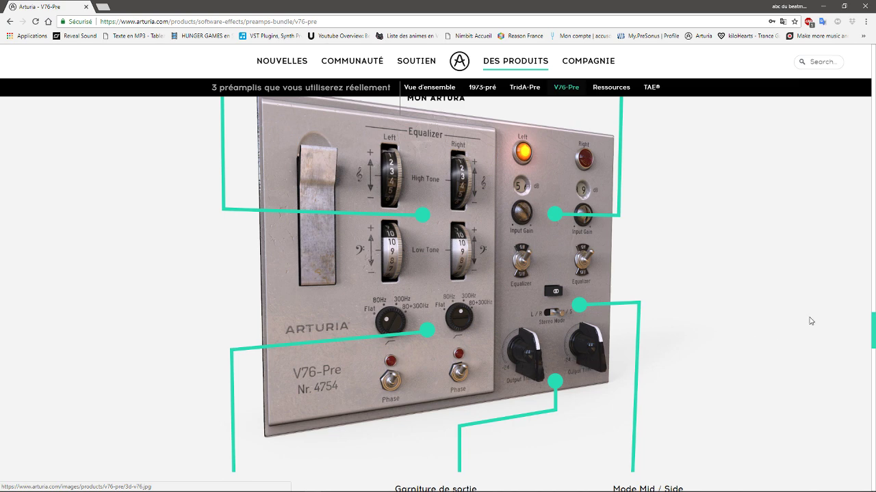
Examine the V76-Pre product page from its labelled controls through the audio examples and compatible DAWs to the technical specifications.
scroll(872, 323, "down", 5)
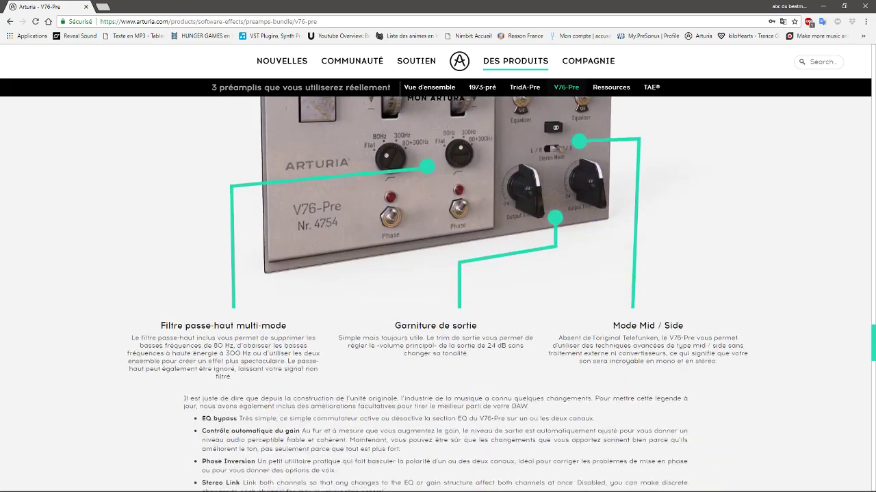
scroll(855, 424, "down", 10)
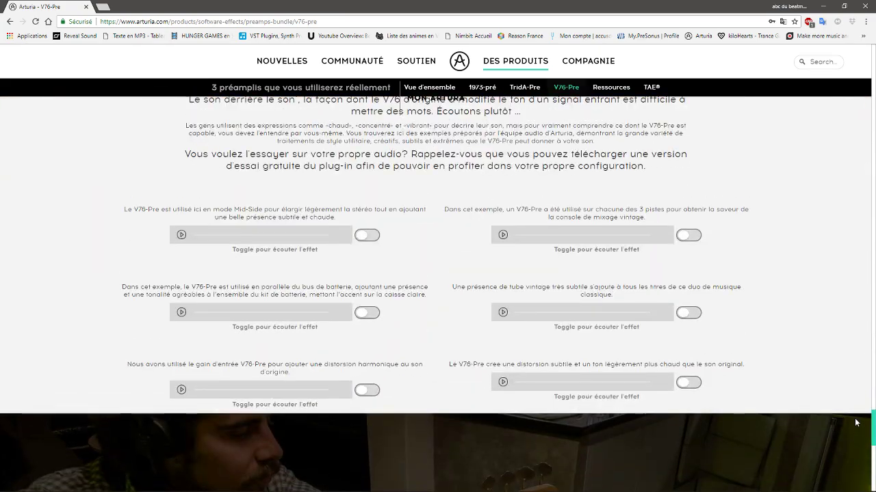
scroll(858, 431, "down", 5)
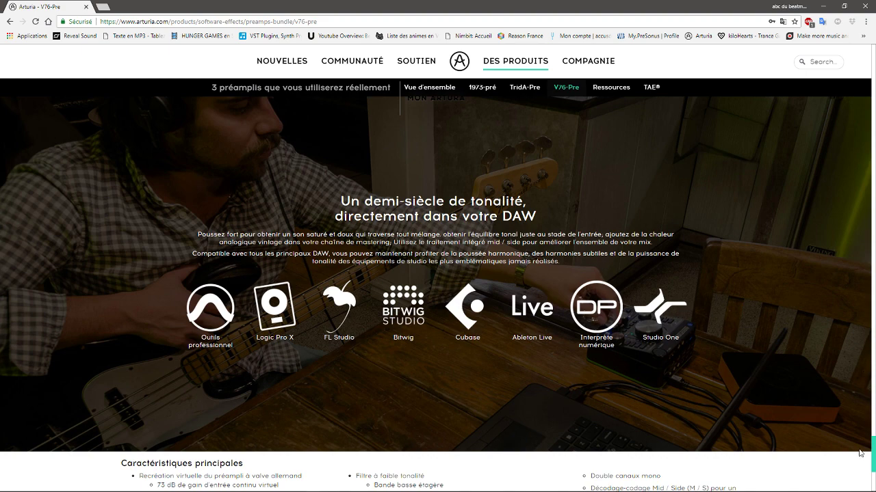
left_click_drag(872, 446, 874, 464)
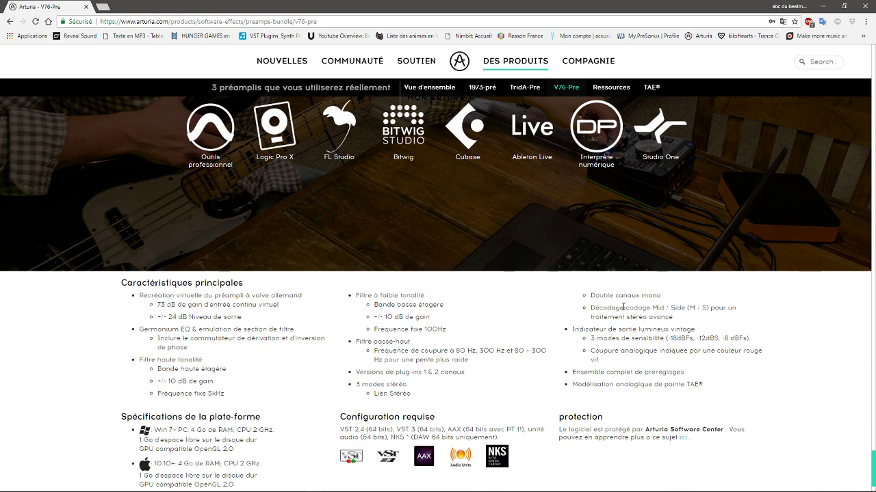
Switch to Studio One and reposition the V76-Pre plug-in window so that it uncovers the arranged audio tracks.
mouse_move(482, 491)
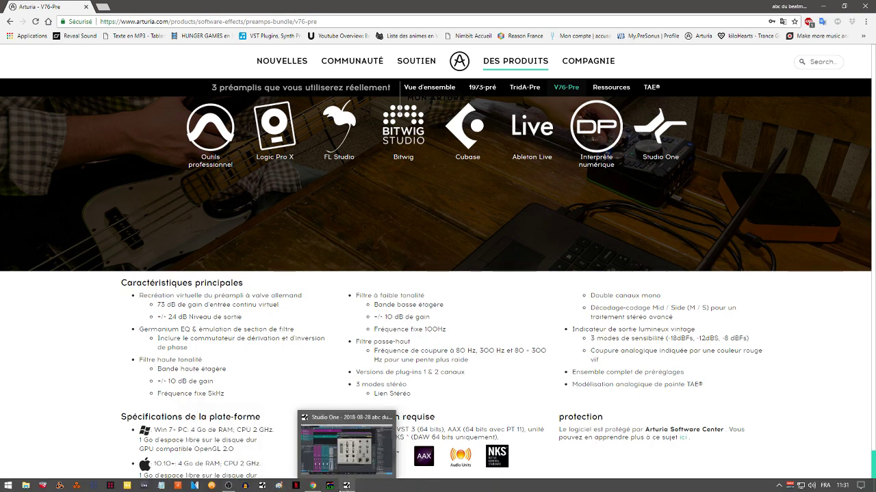
left_click(363, 405)
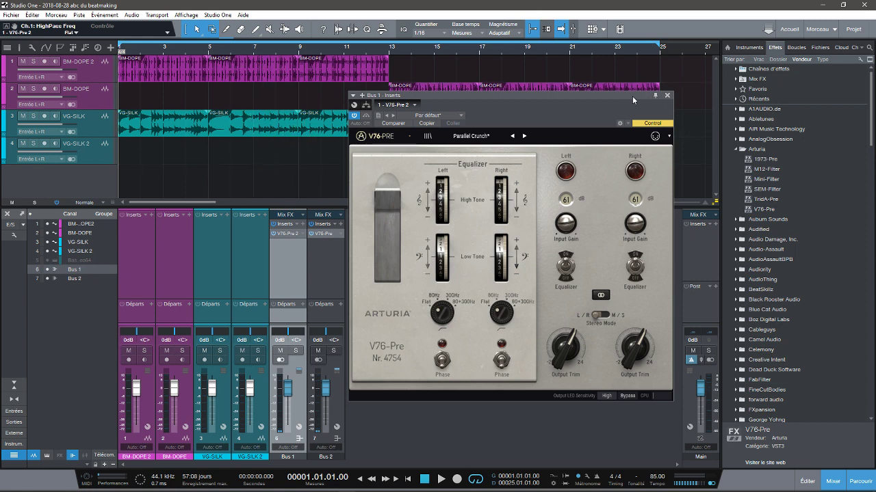
left_click_drag(634, 99, 643, 138)
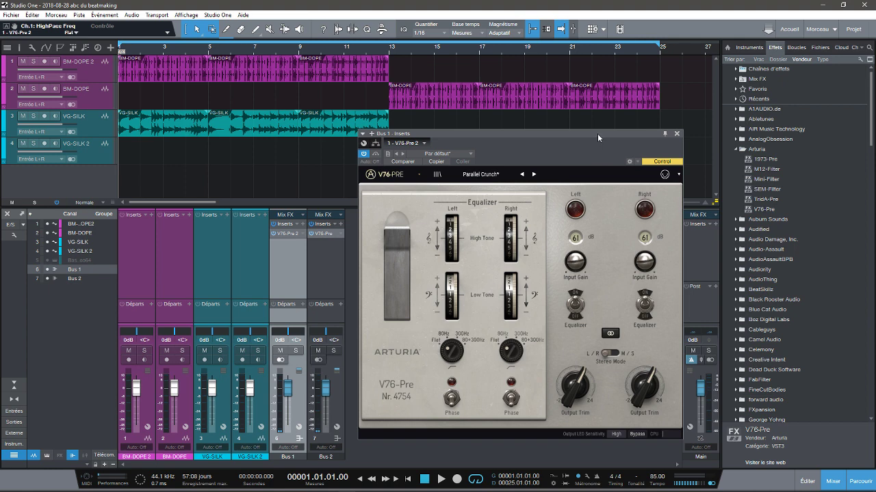
left_click_drag(597, 134, 599, 161)
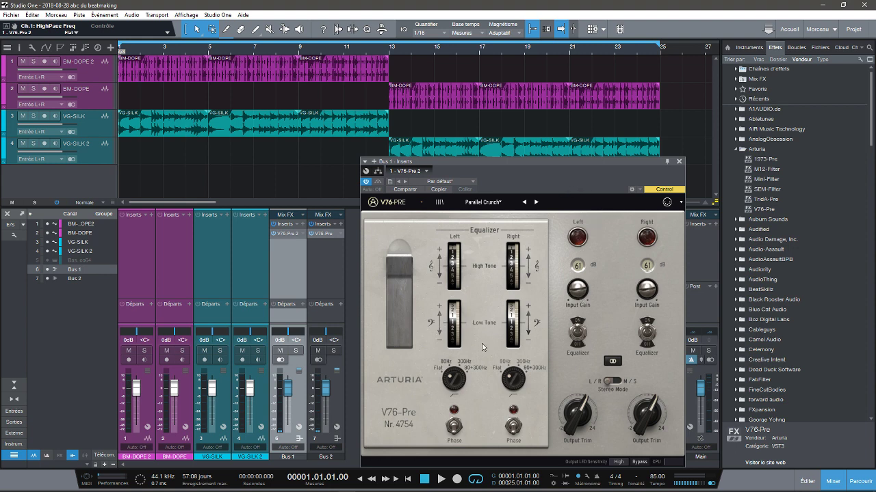
Solo Bus 1, bypass the V76-Pre inserts on Bus 1 and Bus 2, and play the dry beat.
left_click(295, 351)
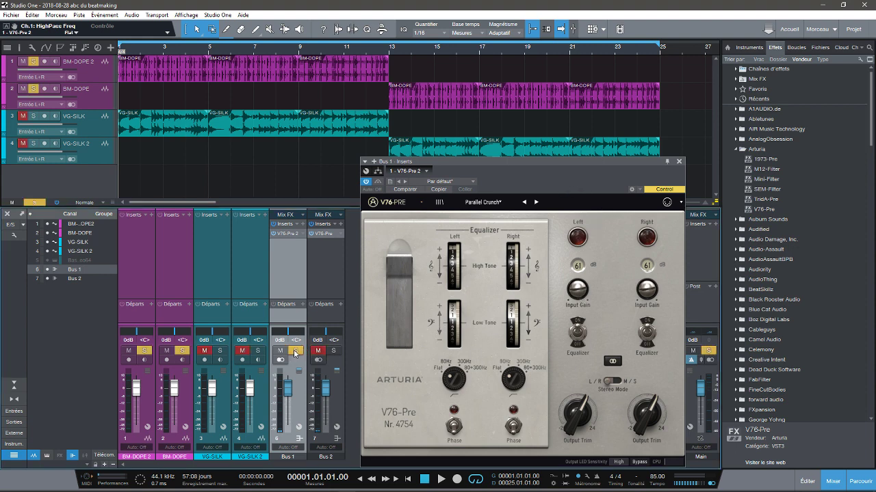
left_click(273, 234)
left_click(313, 234)
key("space")
Reopen the V76-Pre editor on Bus 1, re-enable the insert to hear its effect, and stop playback.
left_click(284, 235)
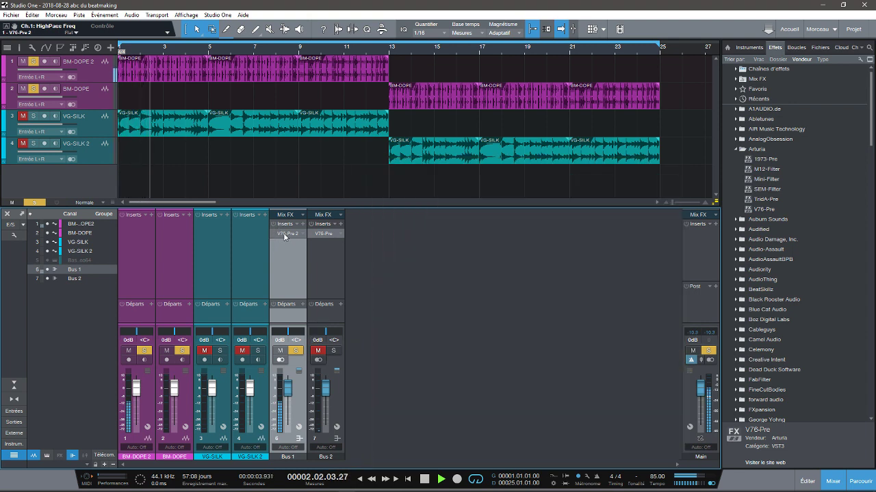
left_click(284, 234)
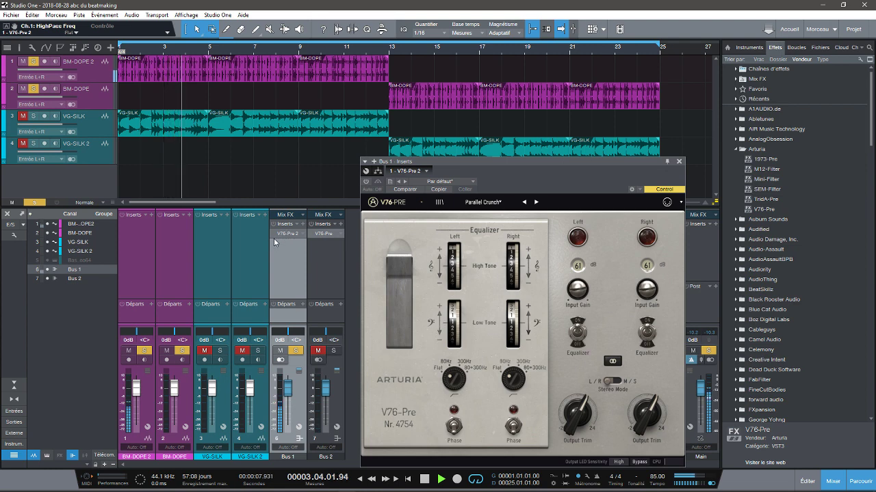
left_click(273, 234)
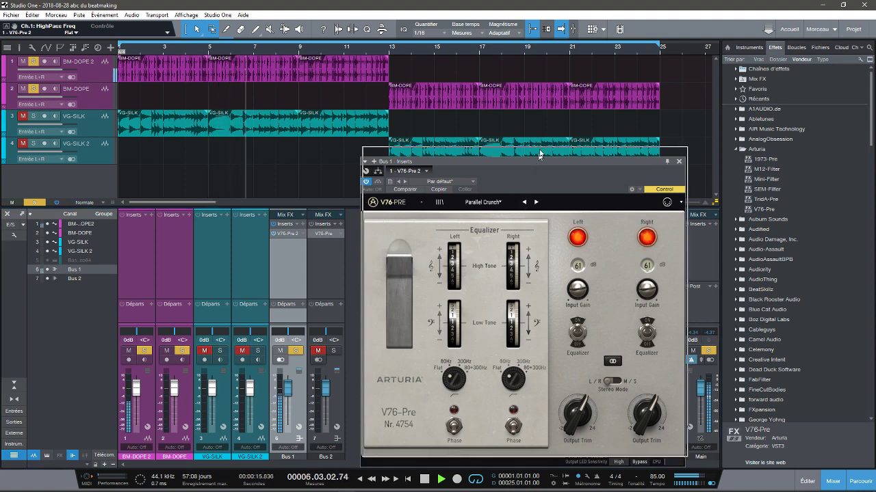
left_click_drag(536, 163, 534, 120)
key("space")
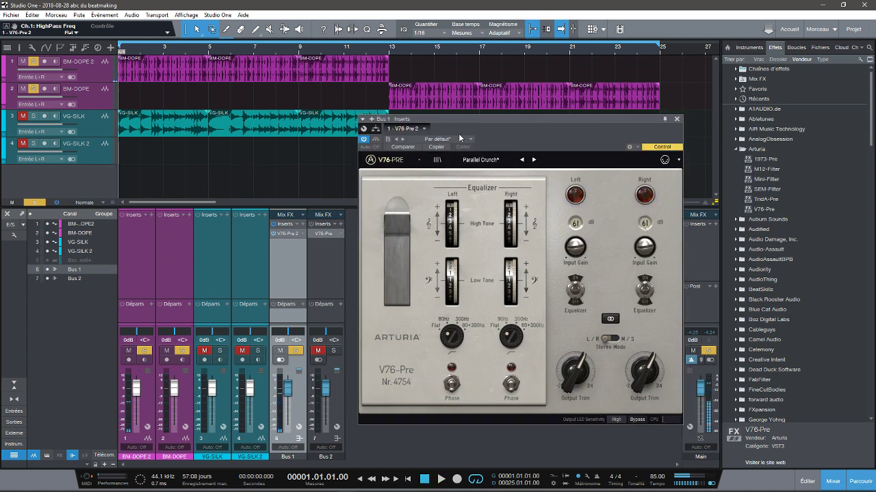
Resize the V76-Pre window to 100%, move it up to fit, and look through its preset list.
left_click(402, 162)
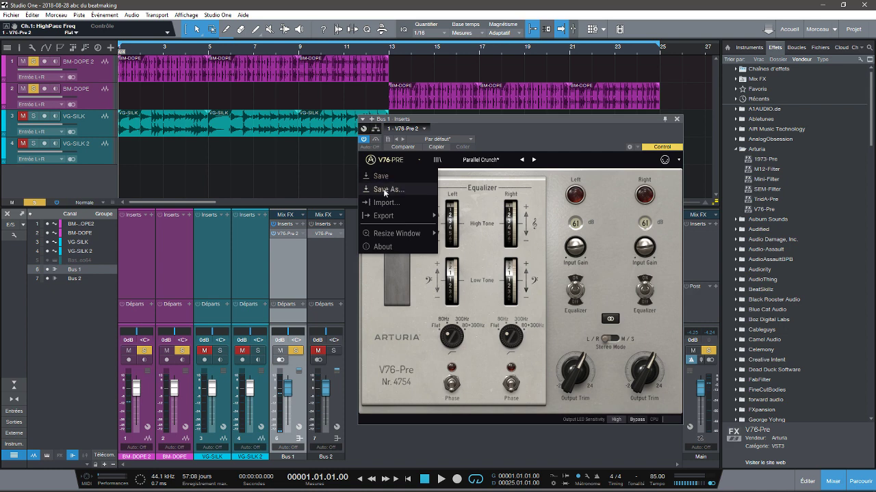
mouse_move(388, 218)
mouse_move(380, 232)
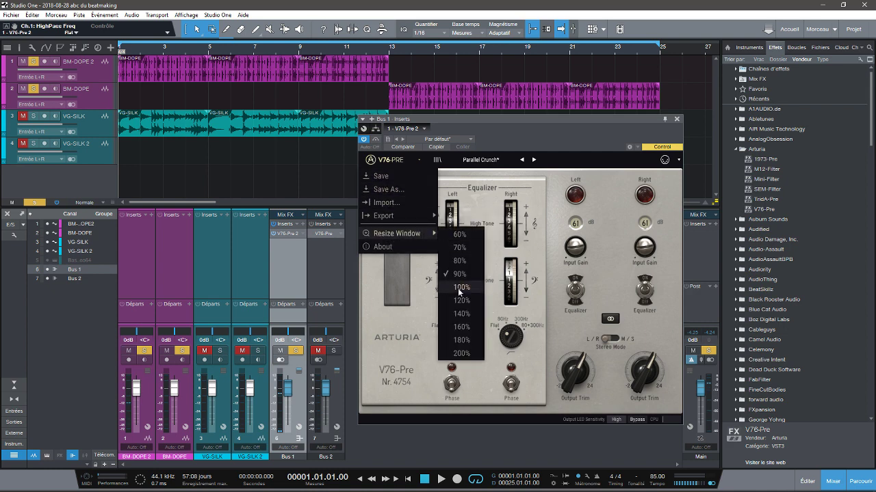
left_click(459, 290)
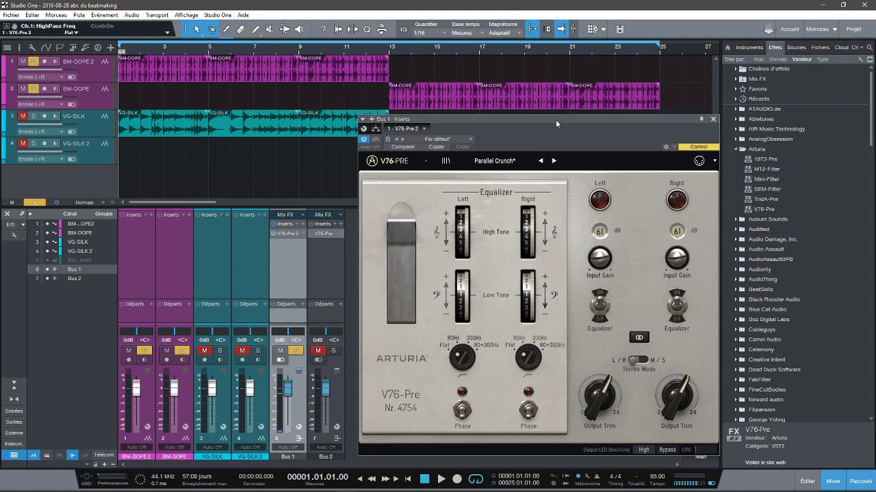
left_click_drag(556, 124, 555, 82)
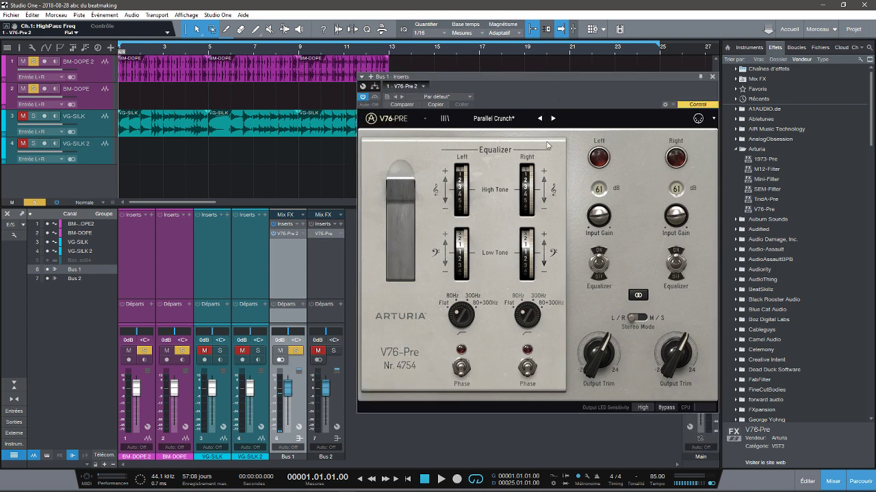
left_click(483, 120)
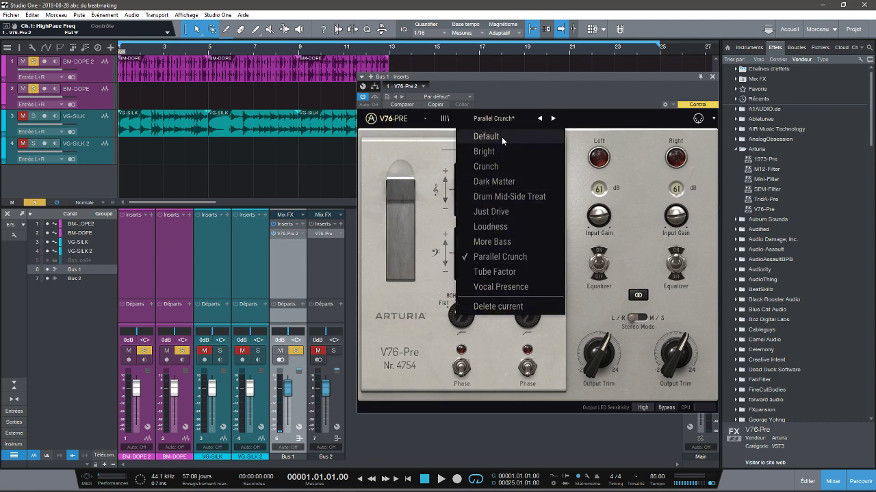
left_click(575, 89)
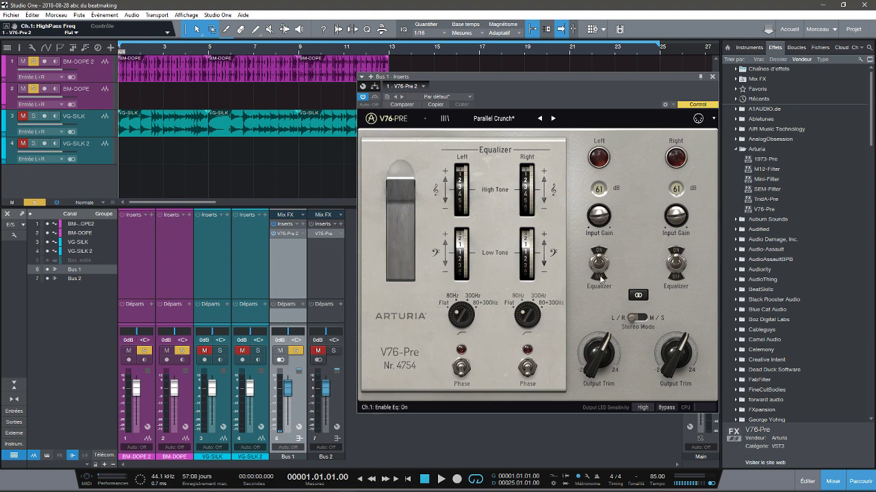
Unlink the V76-Pre channels, adjust the high and low tone wheels, and lower only the left input gain to 57 dB.
left_click(637, 295)
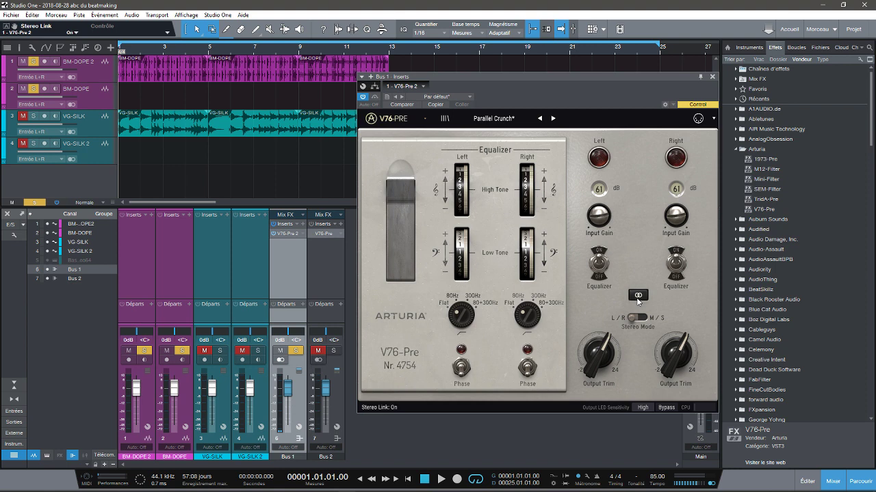
left_click_drag(525, 185, 525, 191)
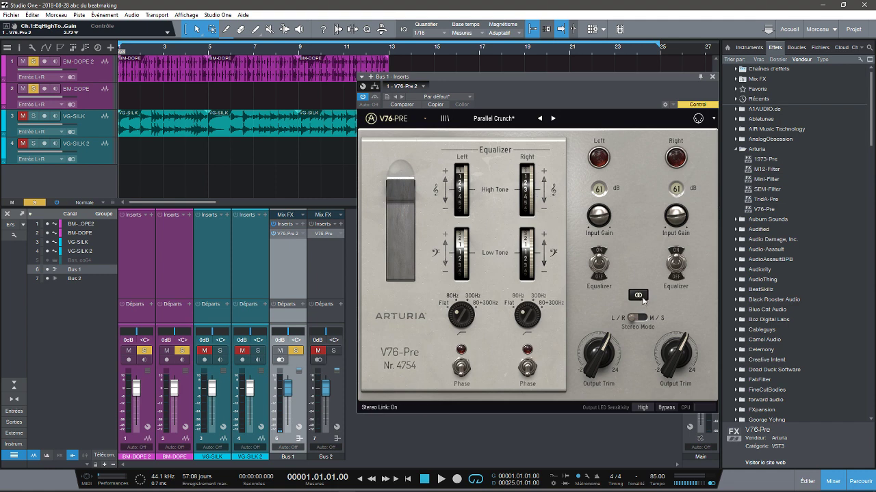
left_click_drag(463, 186, 462, 205)
left_click_drag(463, 248, 463, 265)
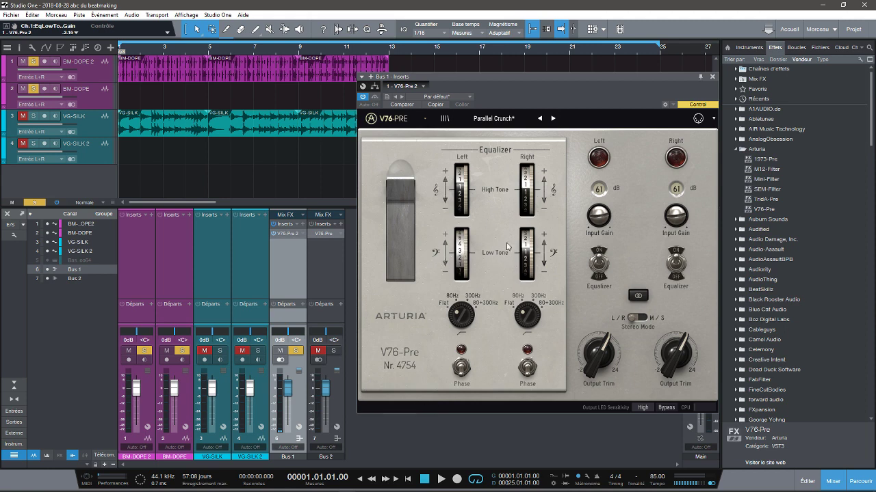
left_click_drag(527, 250, 527, 265)
left_click_drag(600, 218, 602, 192)
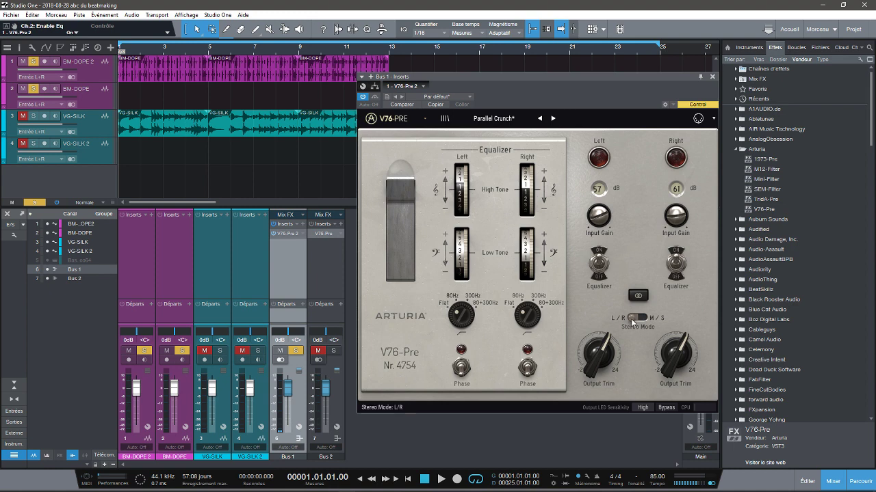
Switch the V76-Pre stereo mode to M/S, relink the two channels and adjust the output trim to 0.600.
left_click(632, 322)
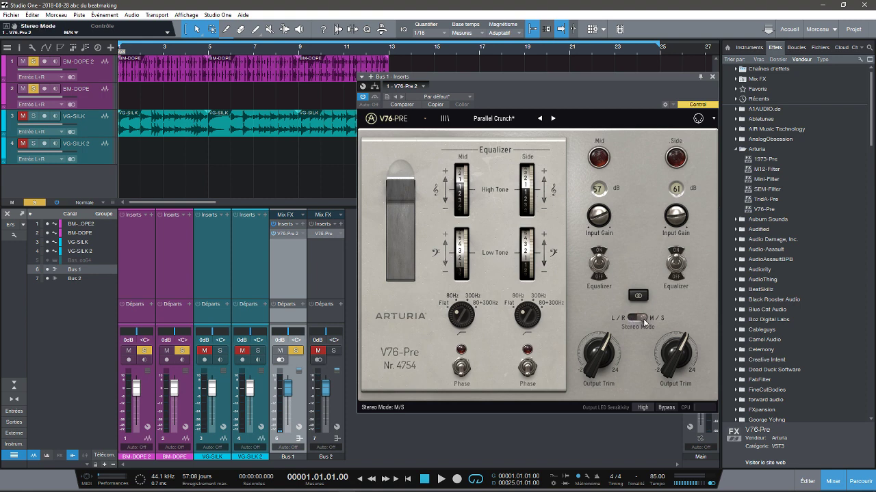
left_click_drag(592, 373, 589, 367)
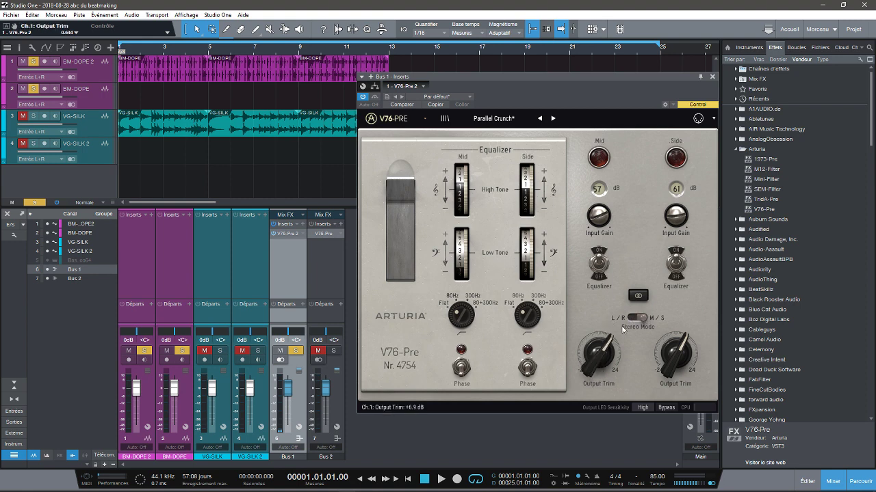
left_click(639, 295)
left_click_drag(607, 351, 607, 356)
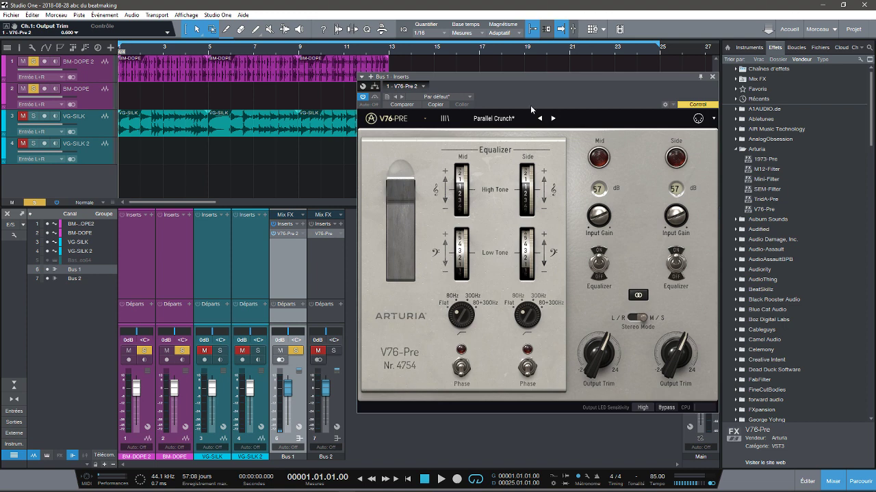
Play the soloed beat and load the Default preset in V76-Pre.
key("space")
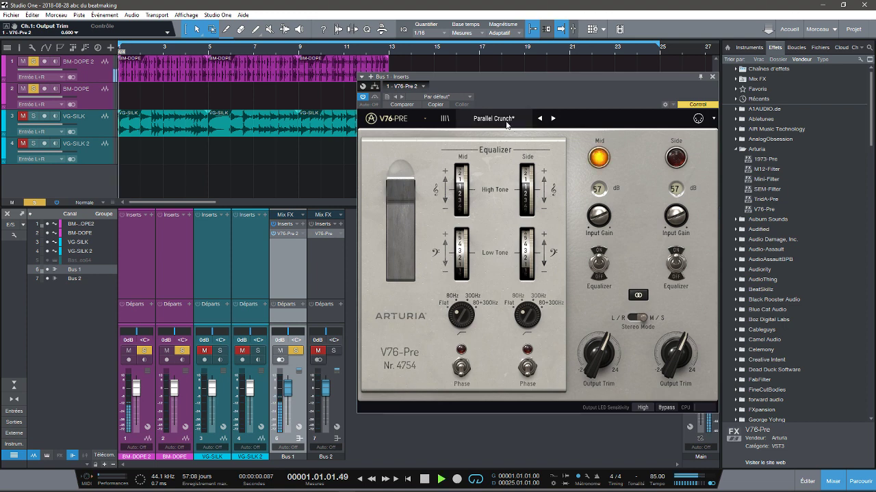
left_click(504, 119)
left_click(497, 138)
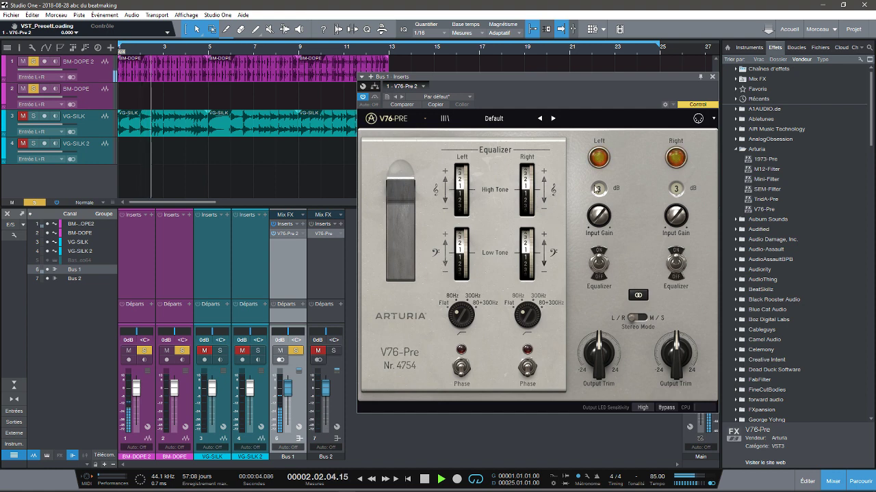
Try the equalizer tone wheels, the high-pass filter and the left channel's phase reverse on the playing beat.
mouse_move(527, 195)
left_mouse_down()
mouse_move(517, 81)
mouse_move(519, 134)
mouse_move(536, 171)
mouse_move(541, 243)
mouse_move(533, 250)
mouse_move(536, 205)
left_mouse_up()
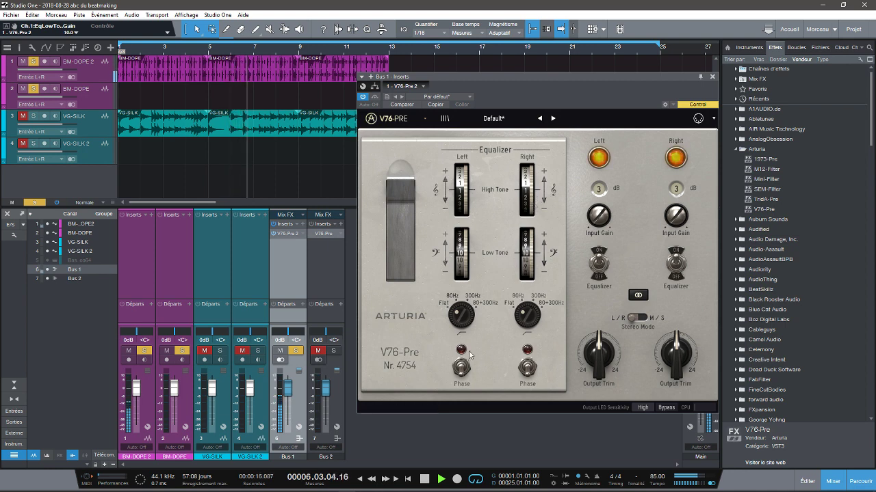
left_click_drag(467, 311, 463, 348)
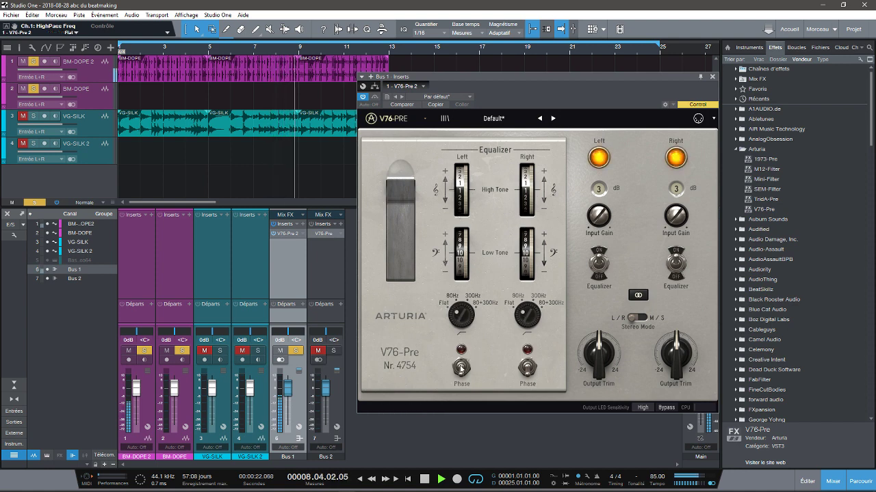
left_click(461, 369)
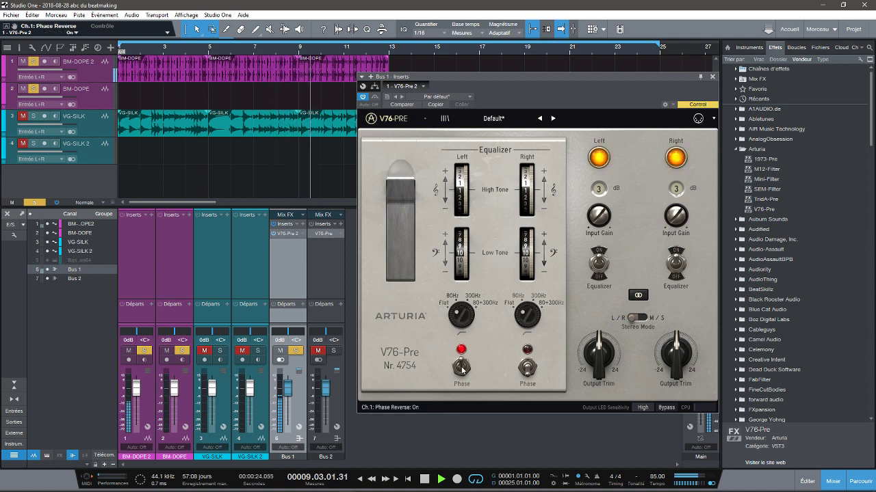
left_click(460, 367)
Set the linked low tone to 6.72 dB and, after trying other amounts, the input gain to about 22 dB.
left_click_drag(599, 215, 486, 168)
left_click_drag(466, 248, 472, 267)
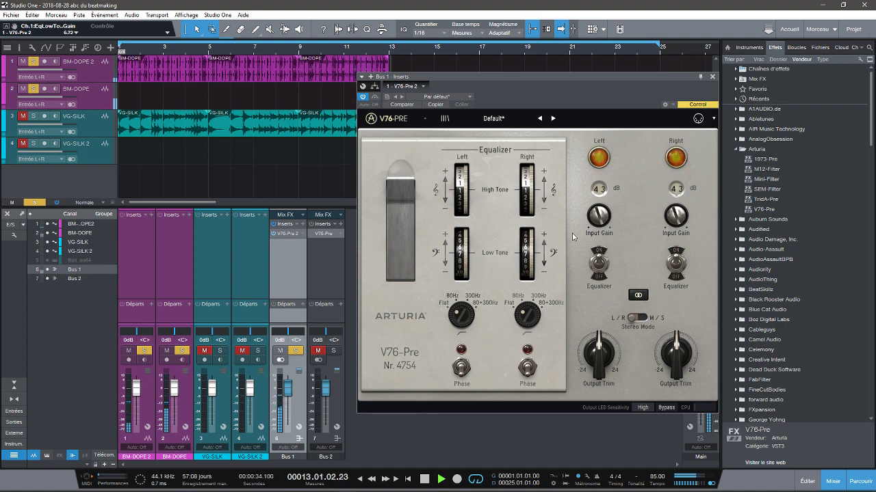
left_click_drag(598, 213, 631, 359)
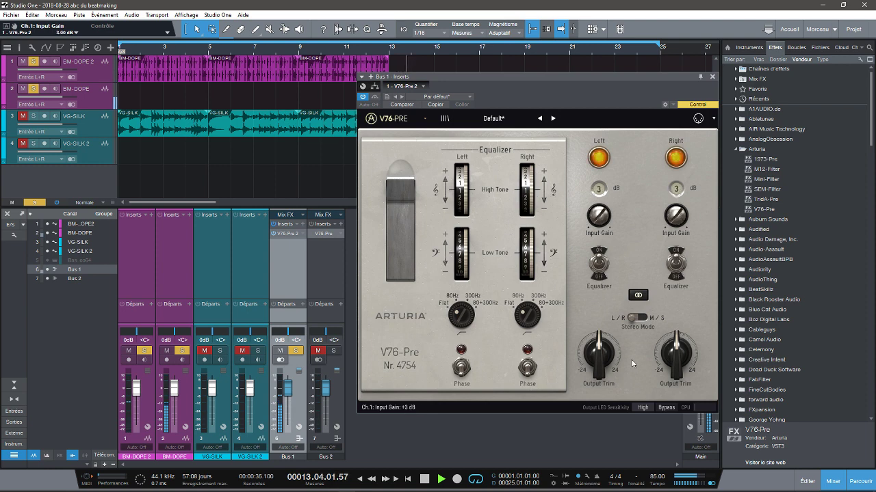
left_click_drag(619, 305, 611, 251)
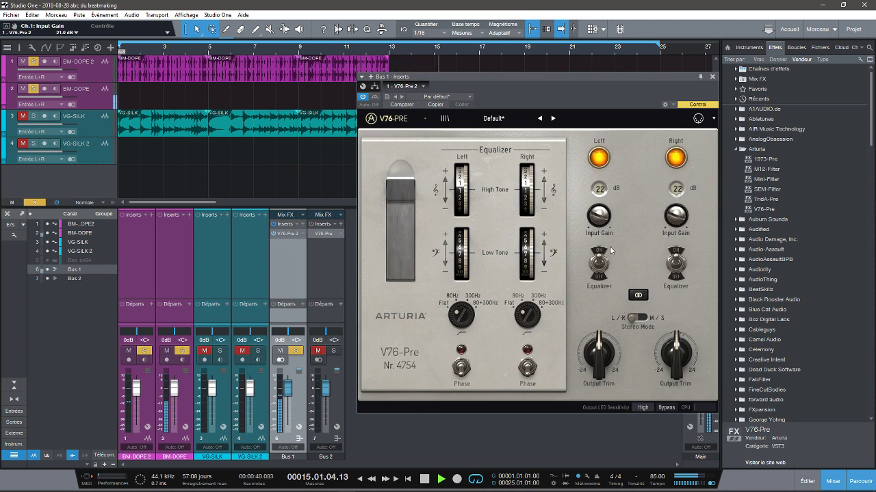
Switch the V76-Pre stereo mode to M/S and back to L/R while the beat plays.
left_click(643, 319)
left_click(630, 320)
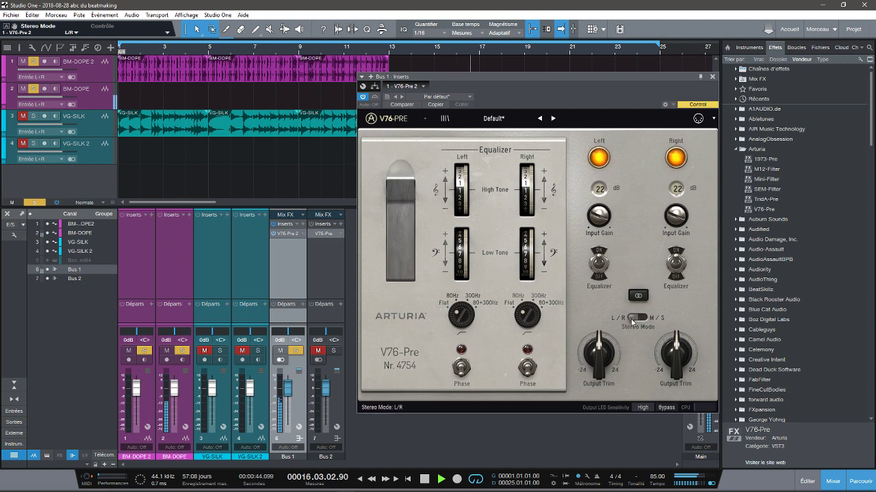
Try the mid and side output trims with the stereo mode on M/S, and return the trims to centre and the mode to L/R.
left_click(644, 319)
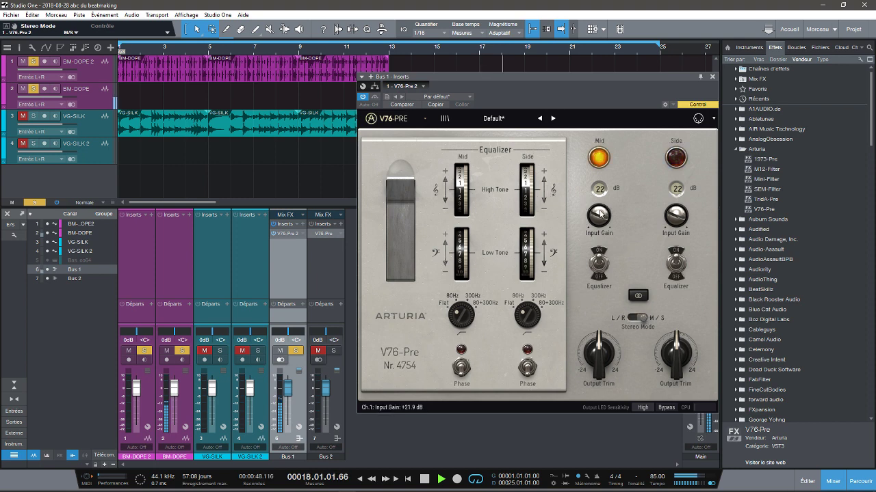
left_click_drag(599, 338, 600, 370)
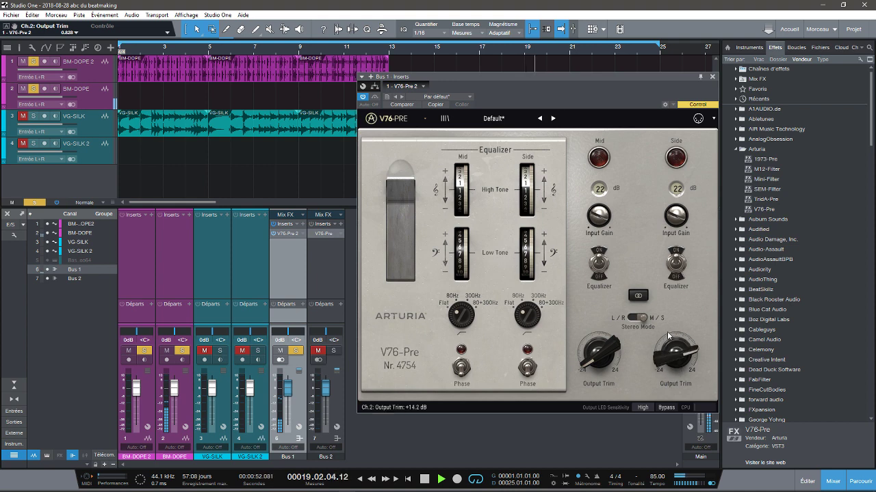
left_click_drag(673, 353, 686, 491)
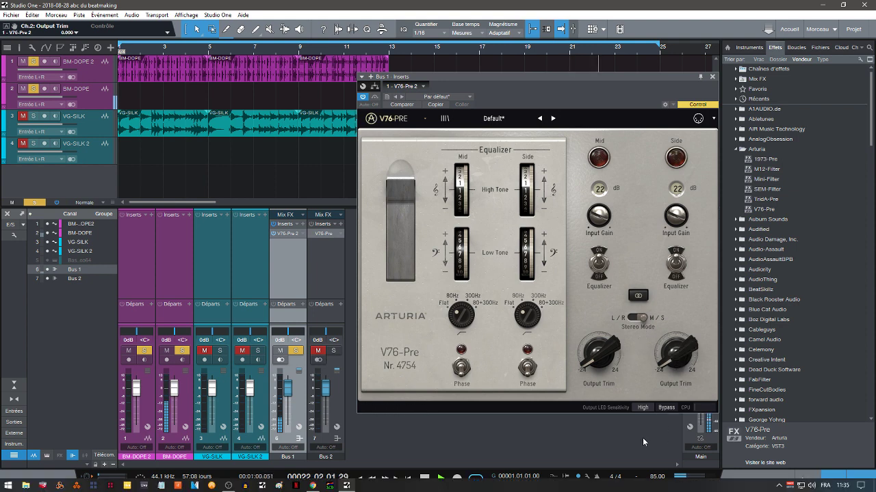
left_click_drag(586, 370, 582, 304)
left_click_drag(692, 355, 674, 300)
left_click(635, 319)
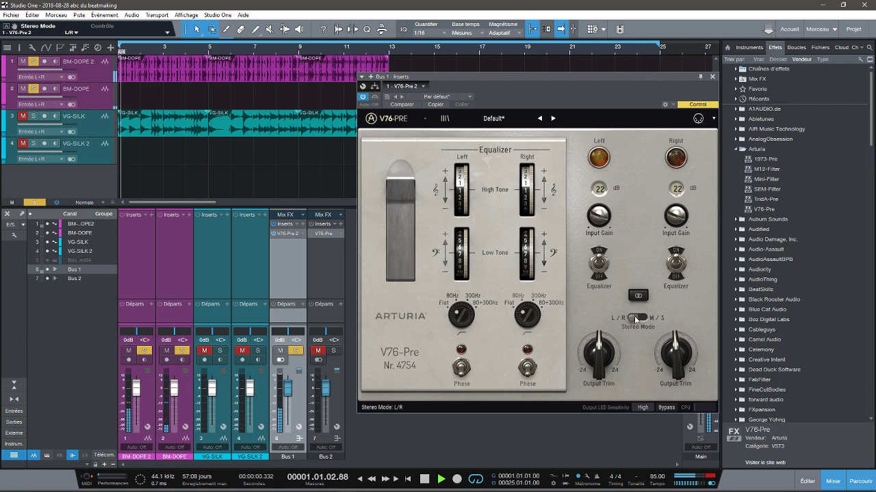
Audition the V76-Pre presets from Bright through Crunch, Dark Matter, Drum Mid-Side Treat and Loudness to More Bass on the drums, and stop playback.
left_click(554, 118)
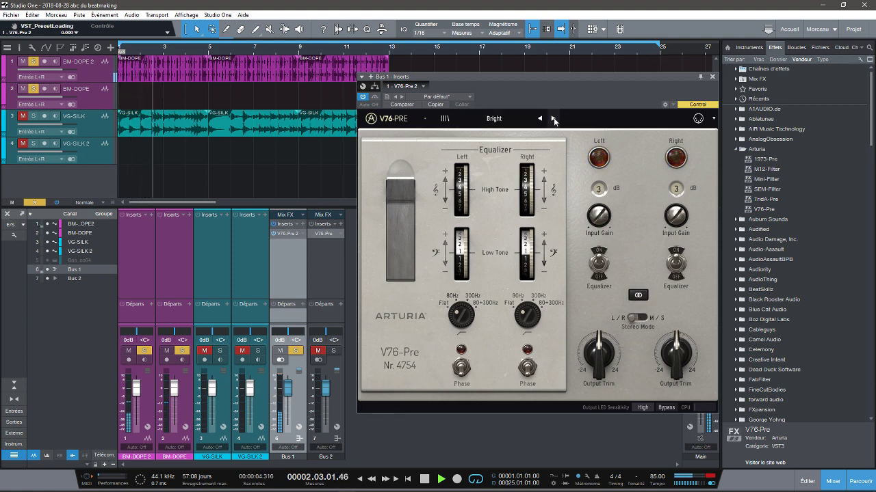
left_click(553, 118)
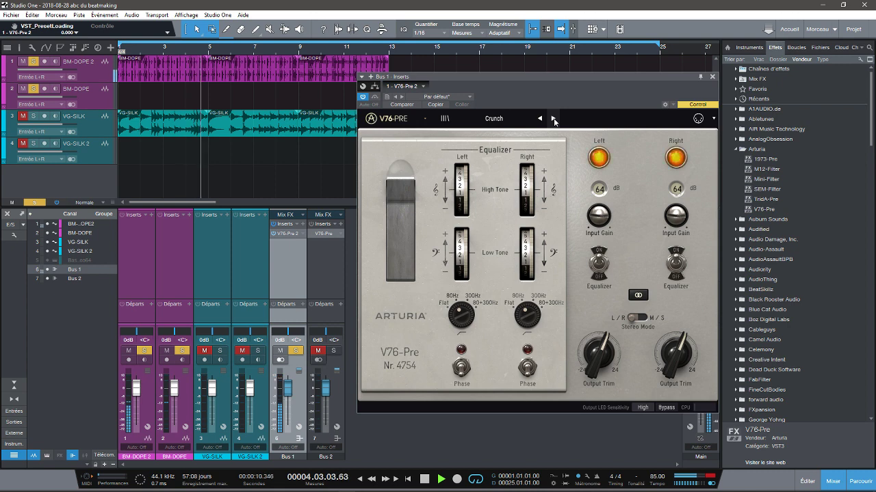
left_click(554, 119)
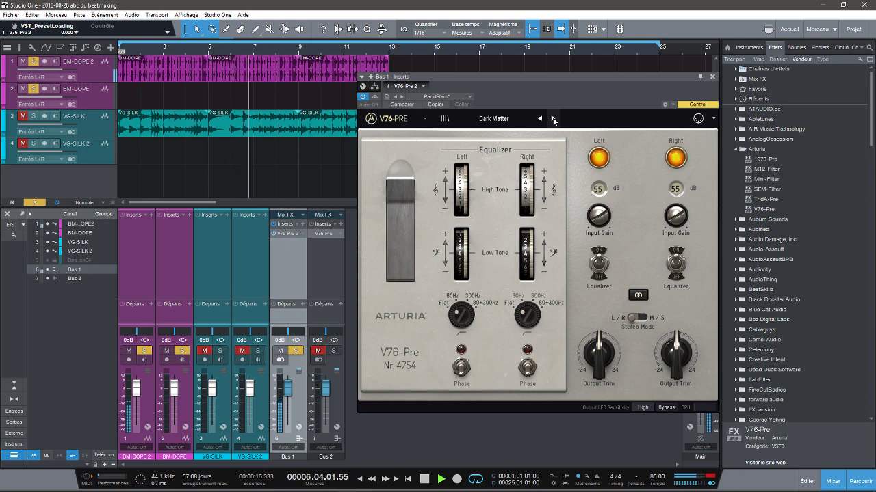
left_click(554, 119)
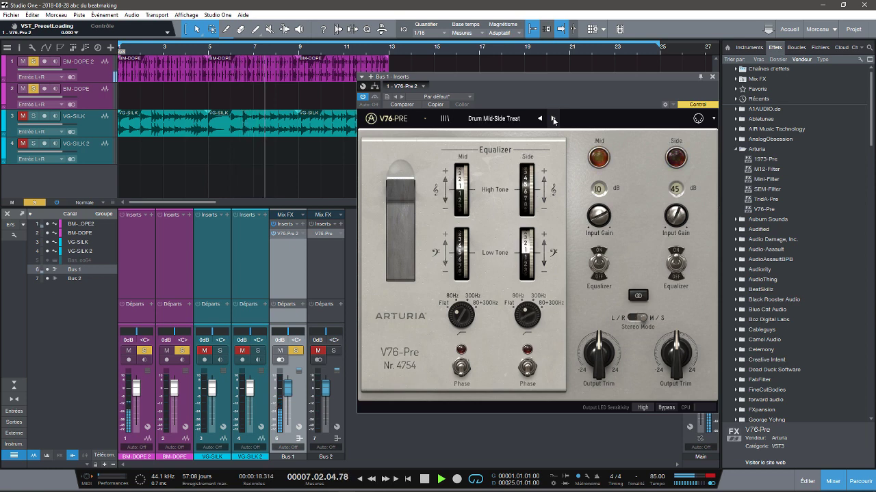
left_click(553, 119)
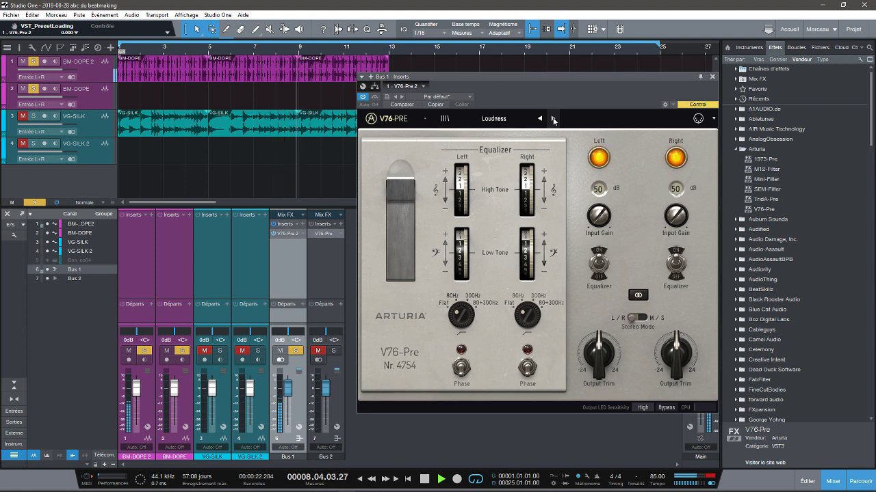
left_click(553, 119)
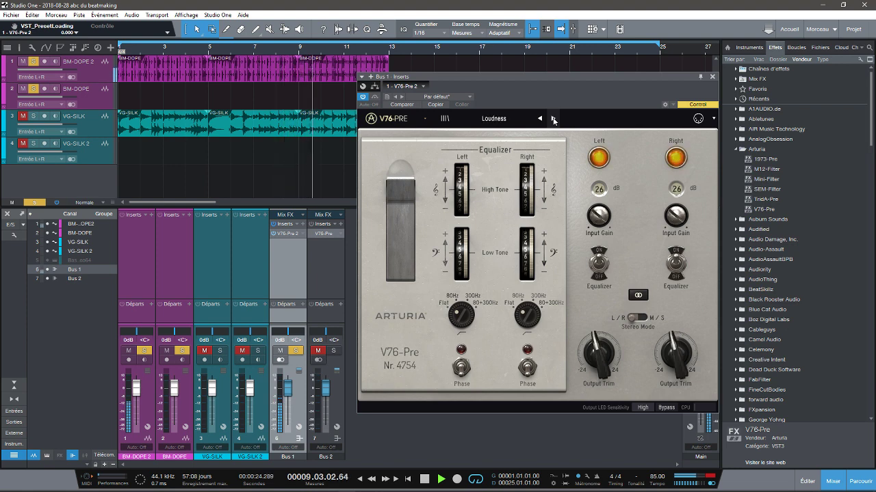
left_click(553, 119)
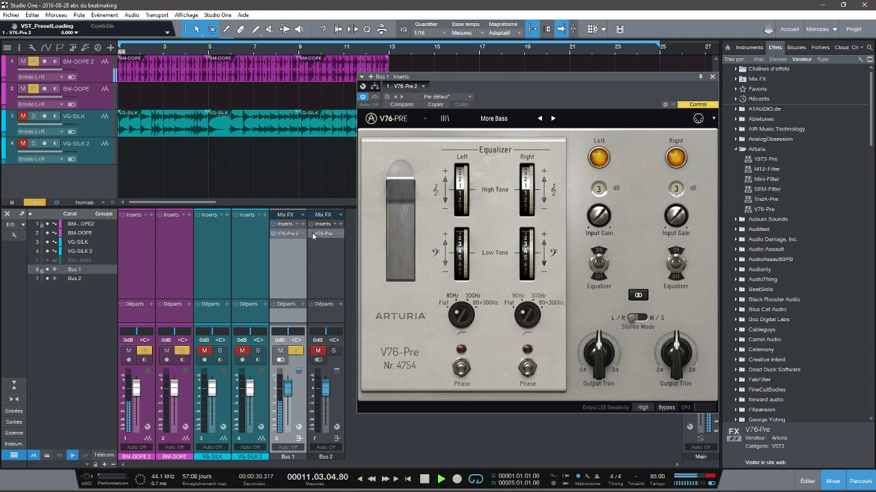
key("space")
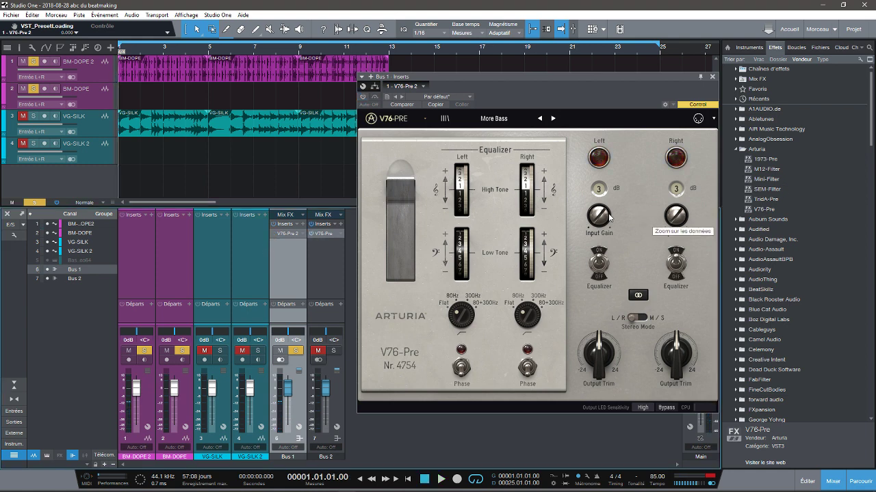
Solo Bus 2 instead of Bus 1, start playback, and load the Default preset in Bus 1's V76-Pre.
left_click(333, 351)
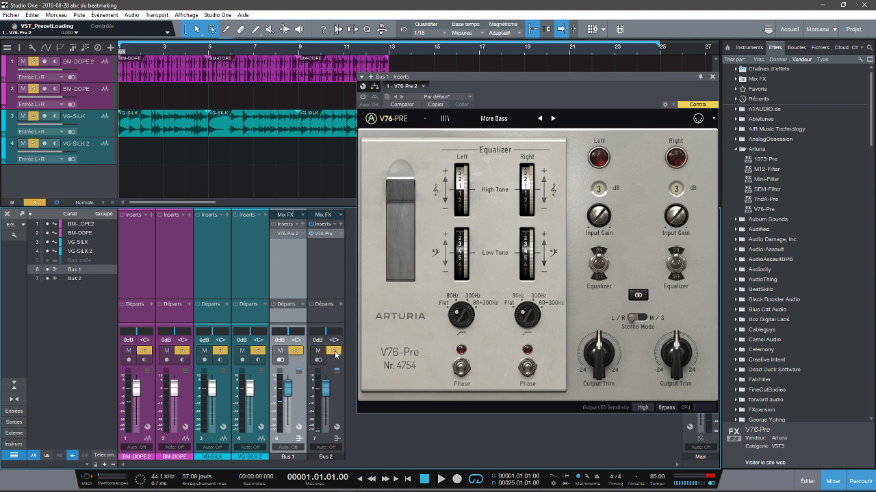
left_click(296, 351)
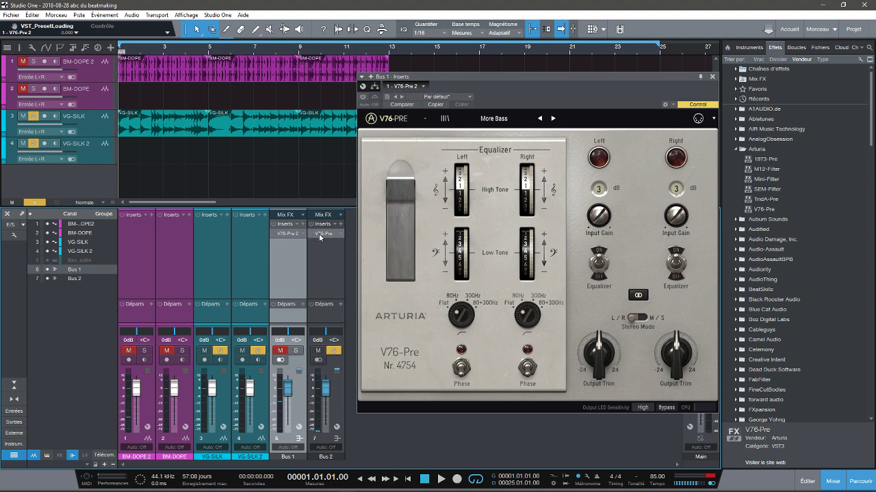
key("space")
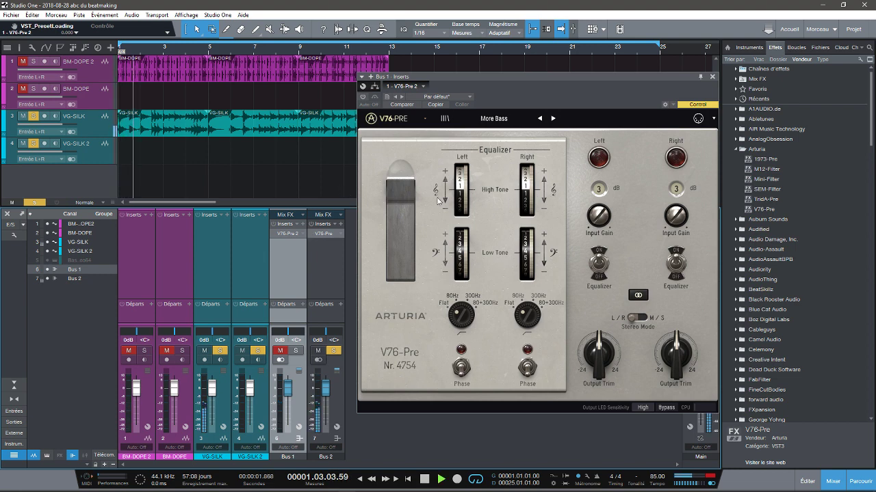
left_click(494, 119)
left_click(484, 135)
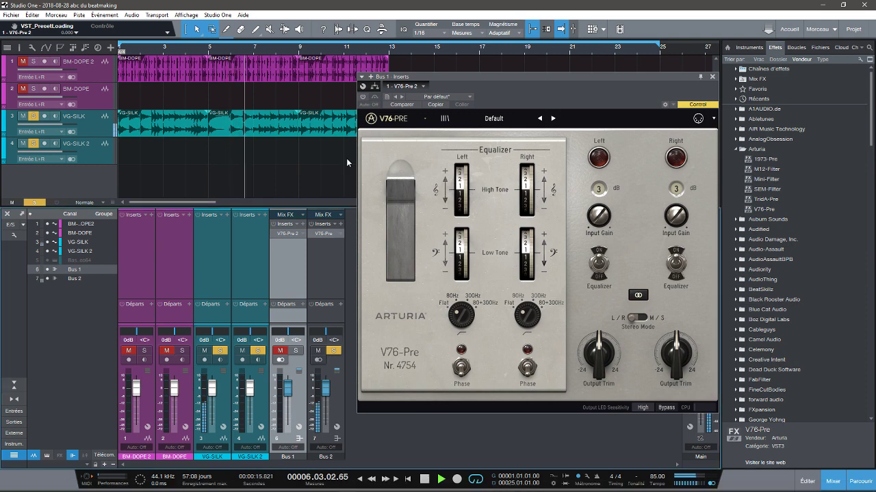
Open and activate the V76-Pre on Bus 2 and load its Default preset.
left_click(323, 234)
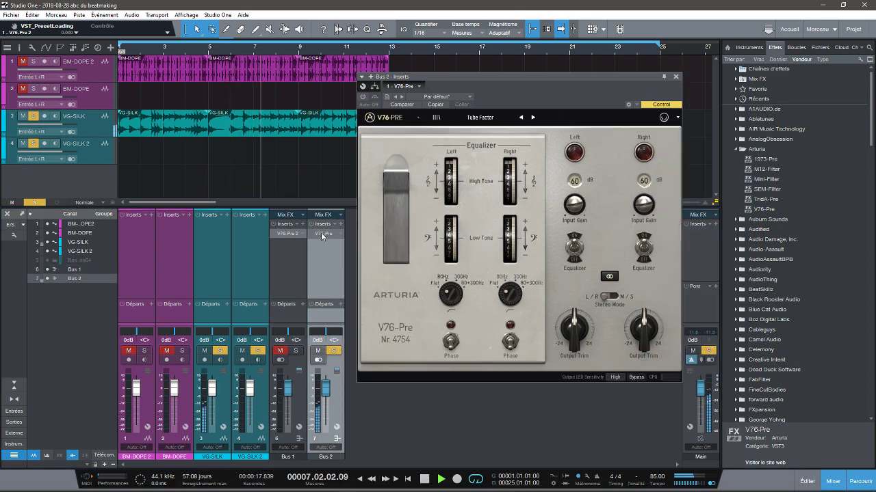
left_click(312, 233)
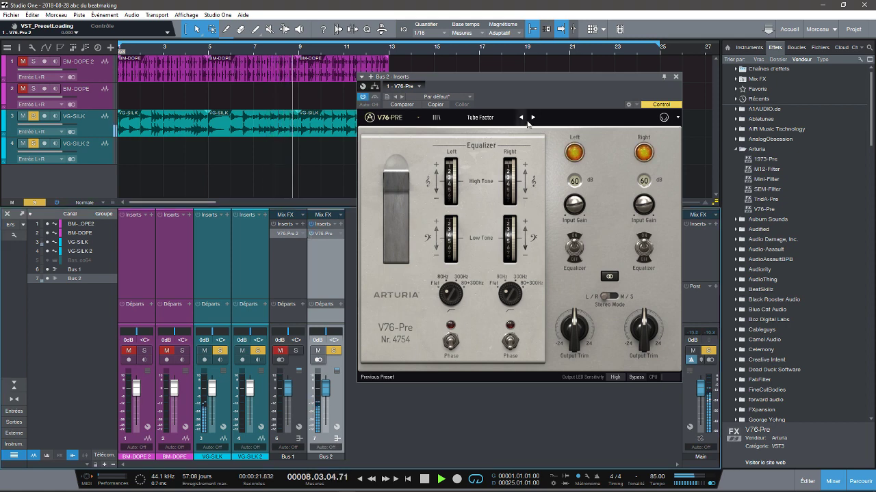
left_click(481, 117)
left_click(518, 136)
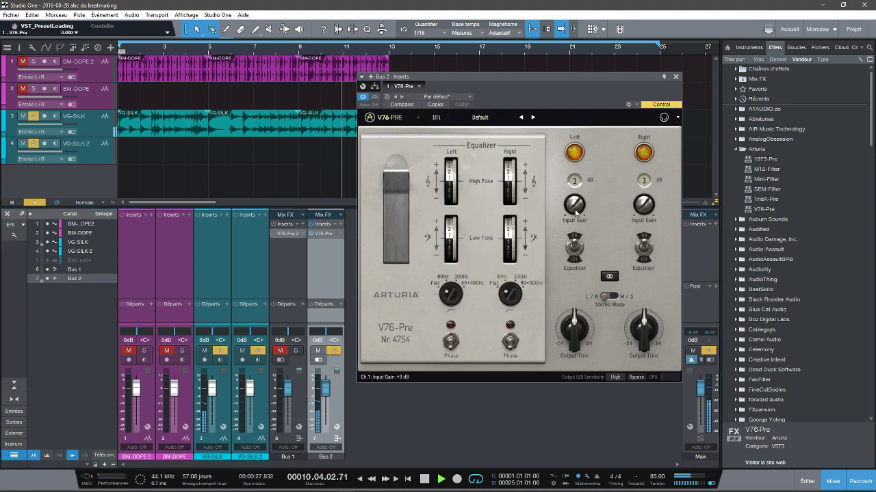
Raise Bus 2's linked high and low tones to 10 and the input gain to about 28 dB, trying the left phase switch.
left_click_drag(509, 183, 492, 126)
left_click_drag(451, 261, 435, 196)
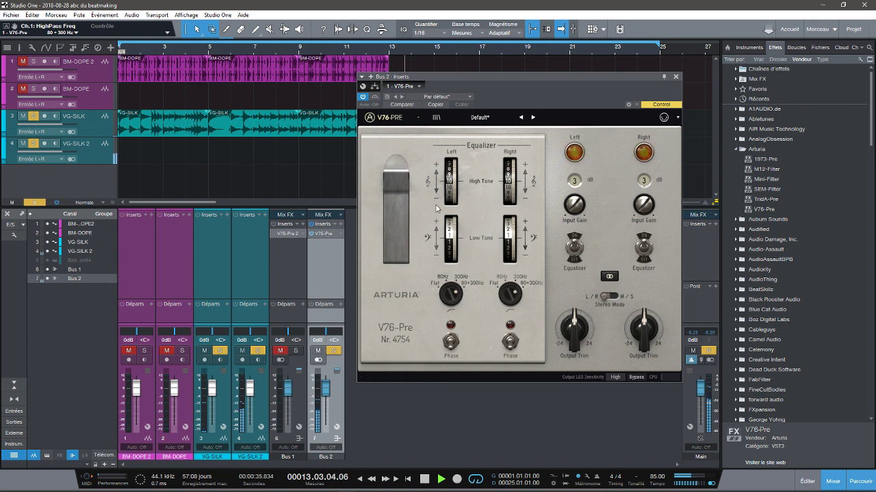
left_click_drag(451, 246, 452, 192)
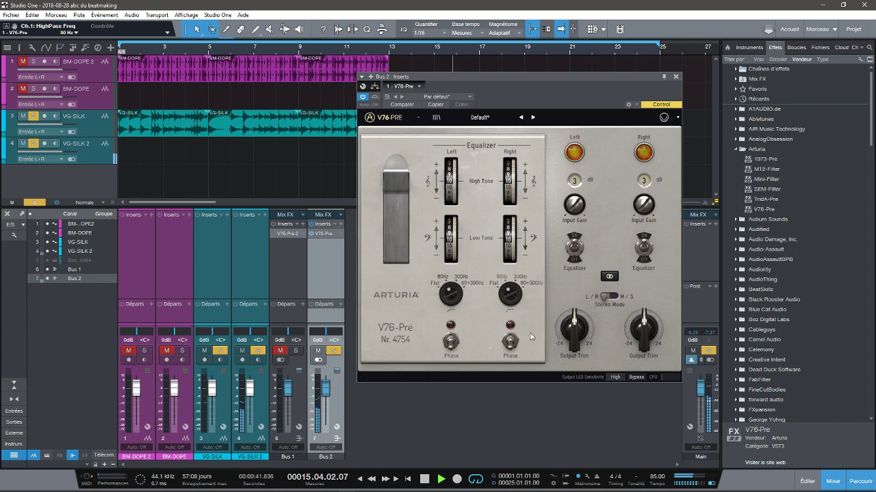
left_click(452, 342)
left_click_drag(574, 208, 564, 129)
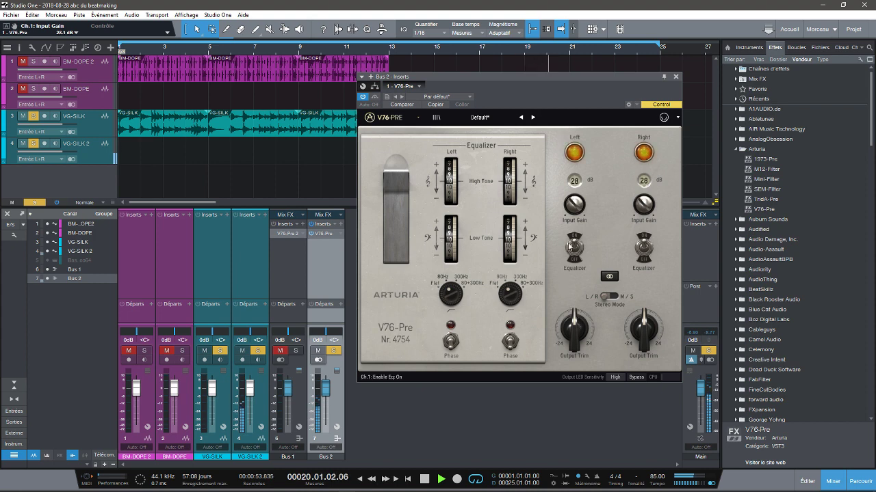
Unsolo Bus 2 and audition its V76-Pre presets Bright, Crunch, Dark Matter, Drum Mid-Side Treat and Just Drive on the full beat.
left_click(533, 119)
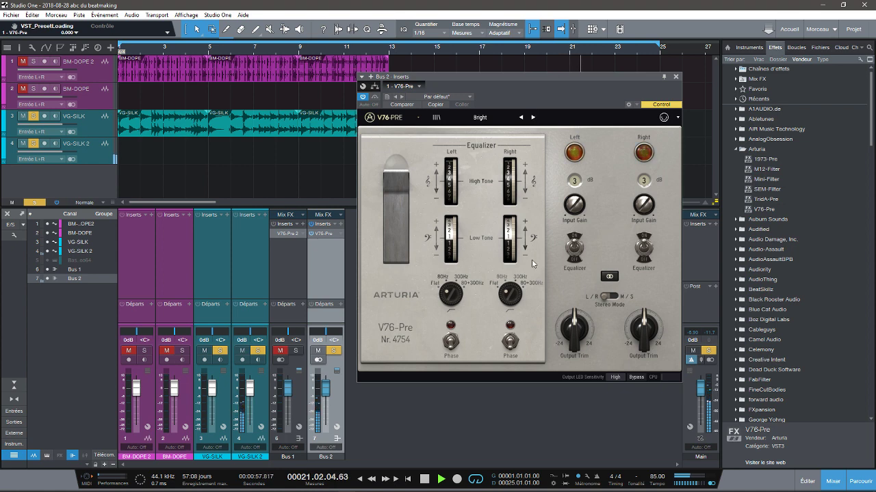
left_click(333, 352)
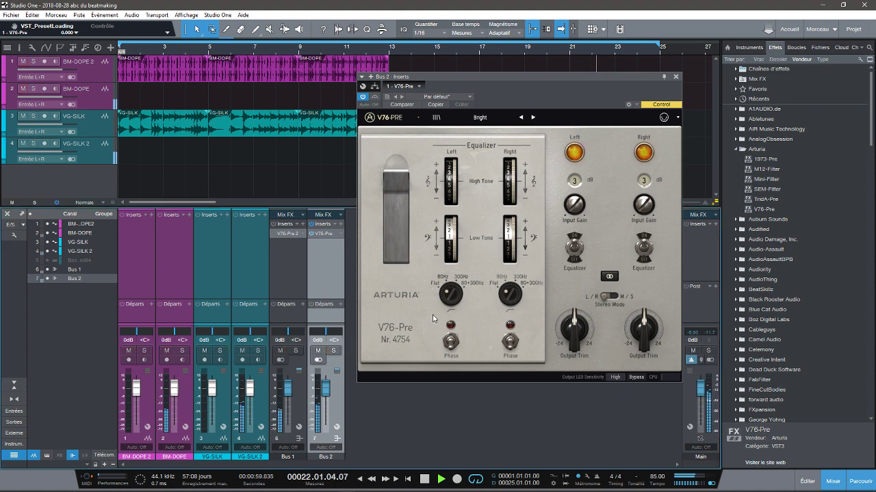
left_click(532, 118)
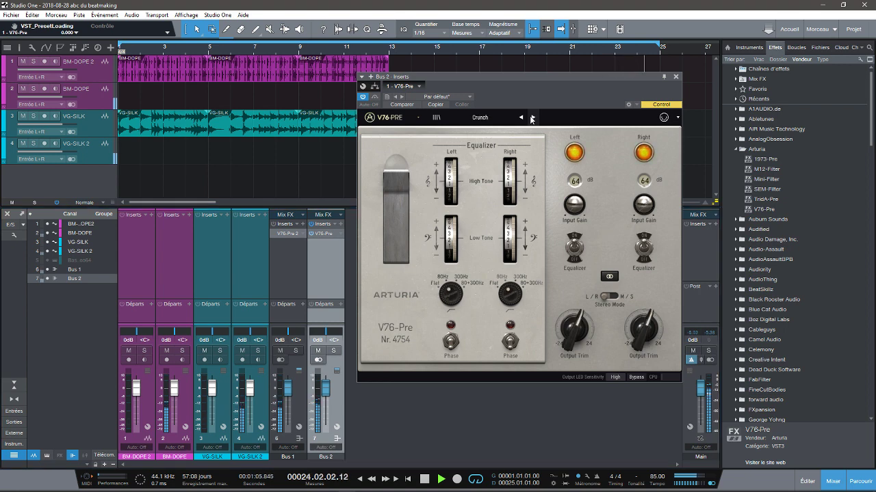
left_click(532, 118)
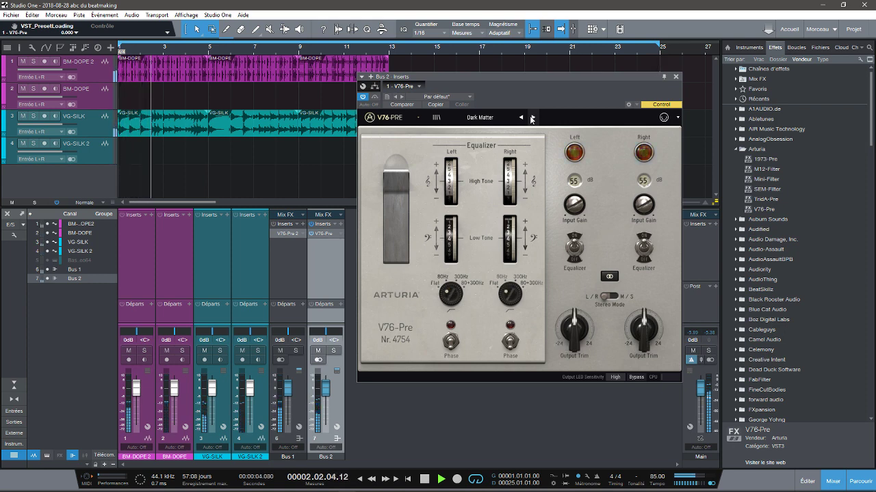
left_click(532, 118)
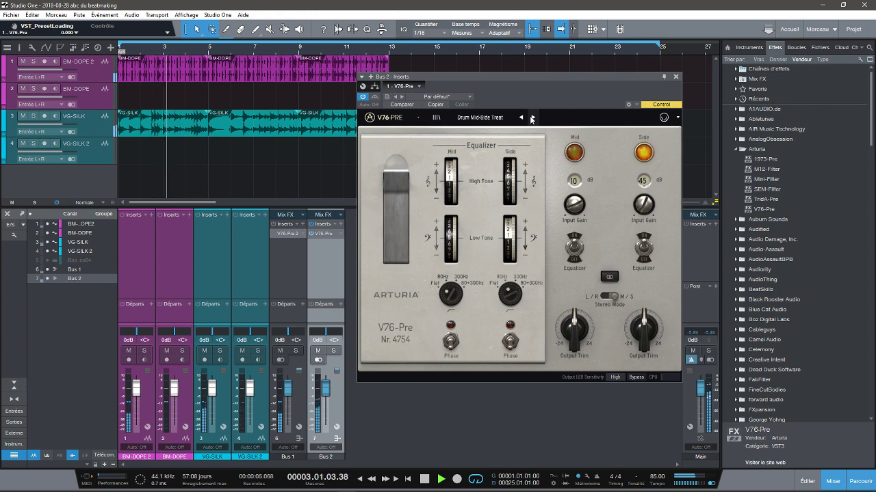
left_click(532, 119)
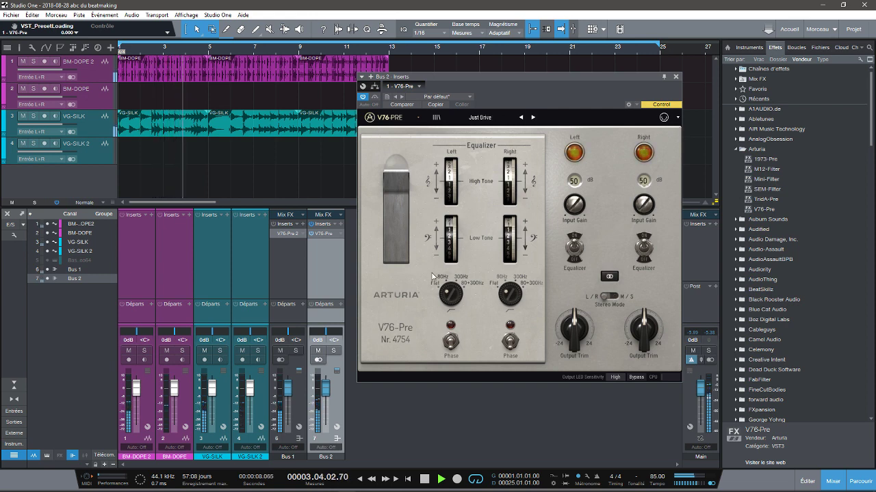
Set Just Drive's linked input gain to 57.4 dB and low tone to 6.32, comparing the sound with the equalizer off and on.
left_click_drag(570, 205, 564, 183)
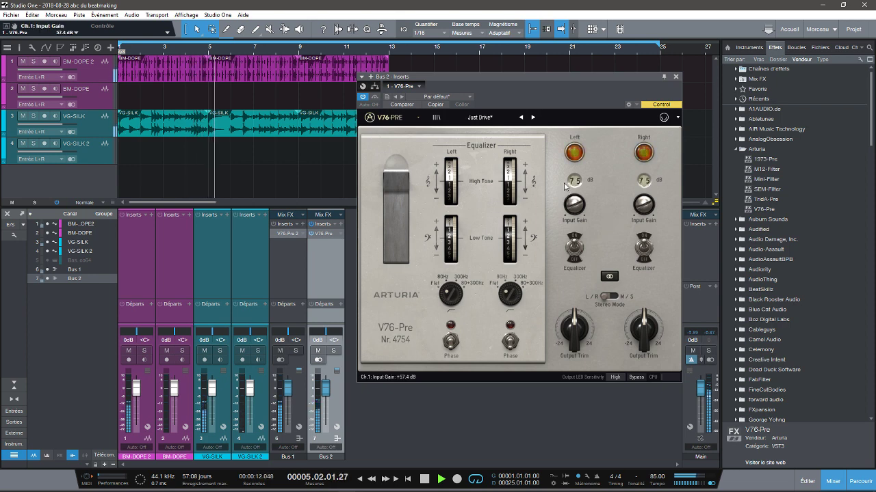
mouse_move(514, 300)
left_mouse_down()
mouse_move(513, 280)
mouse_move(513, 295)
left_mouse_up()
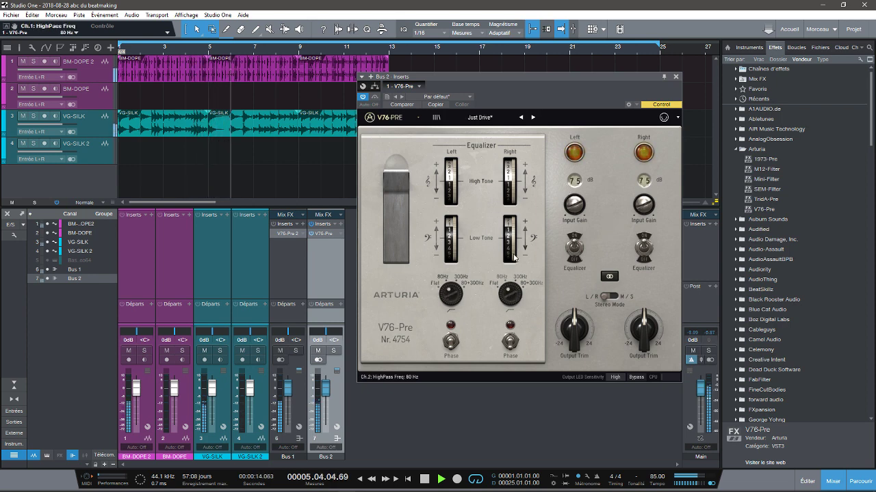
left_click_drag(513, 259, 508, 233)
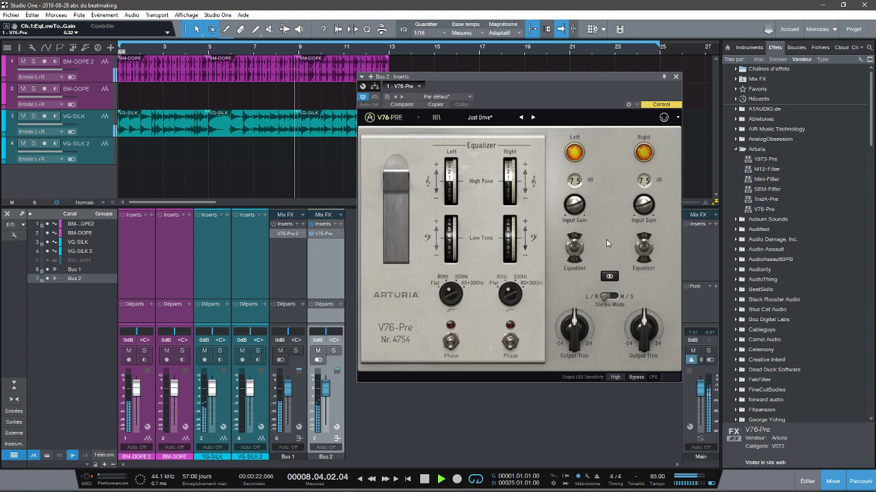
left_click(579, 250)
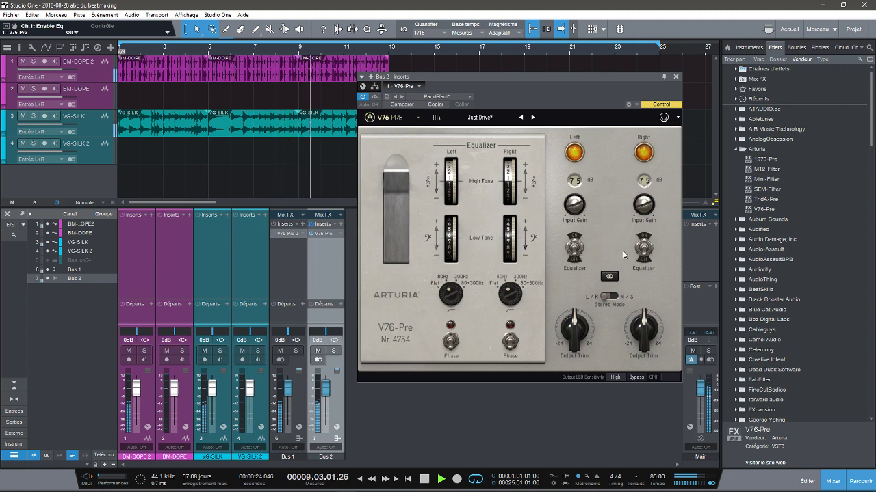
left_click(573, 248)
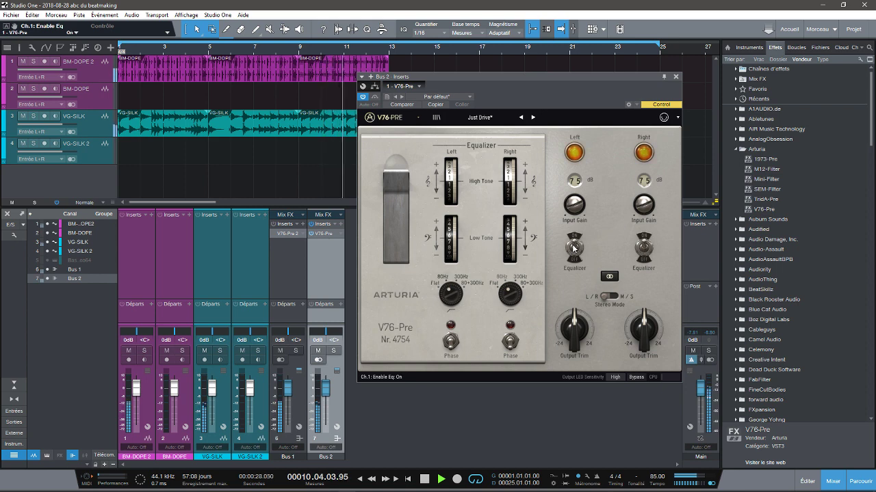
Load the Loudness preset on Bus 2's V76-Pre and raise the linked input gain to about 42 dB.
left_click(534, 117)
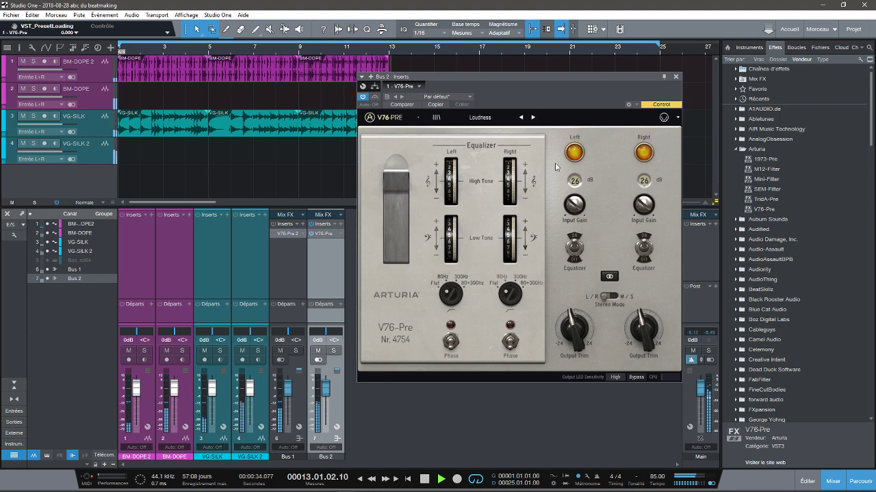
left_click_drag(574, 204, 564, 159)
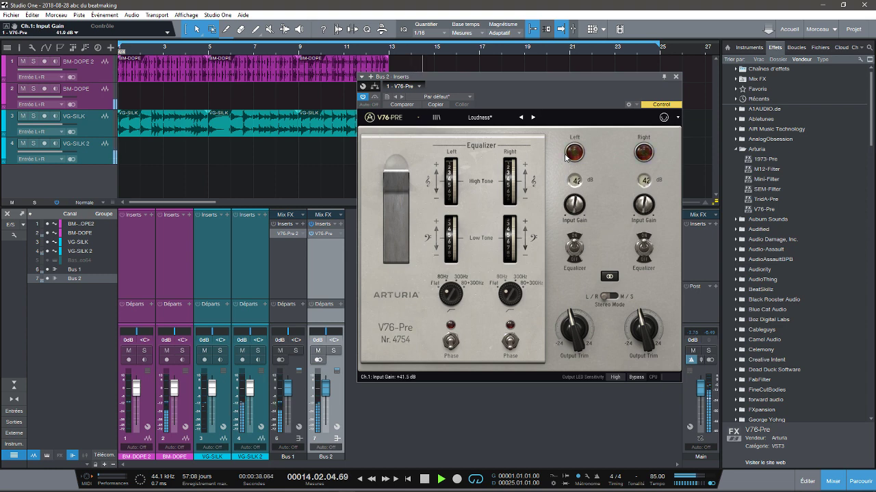
Load the More Bass preset on Bus 2's V76-Pre, raise the linked input gain to 8.30 dB and stop playback.
left_click(533, 119)
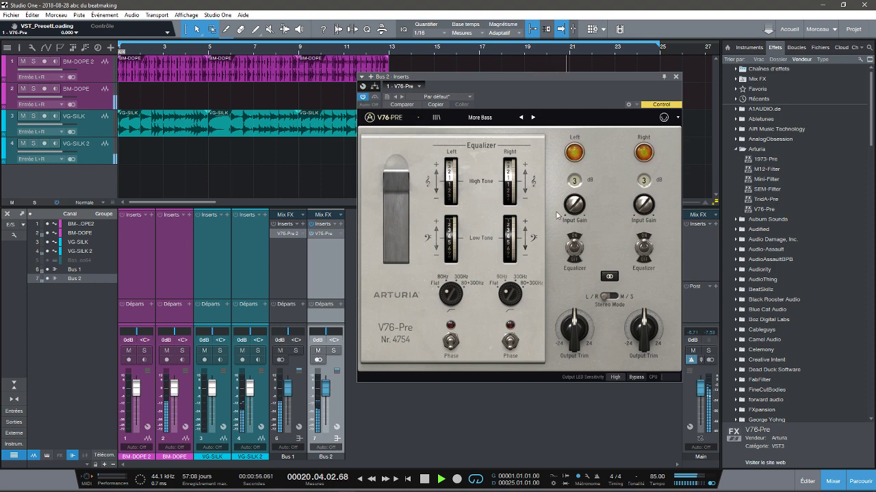
left_click_drag(568, 214, 566, 196)
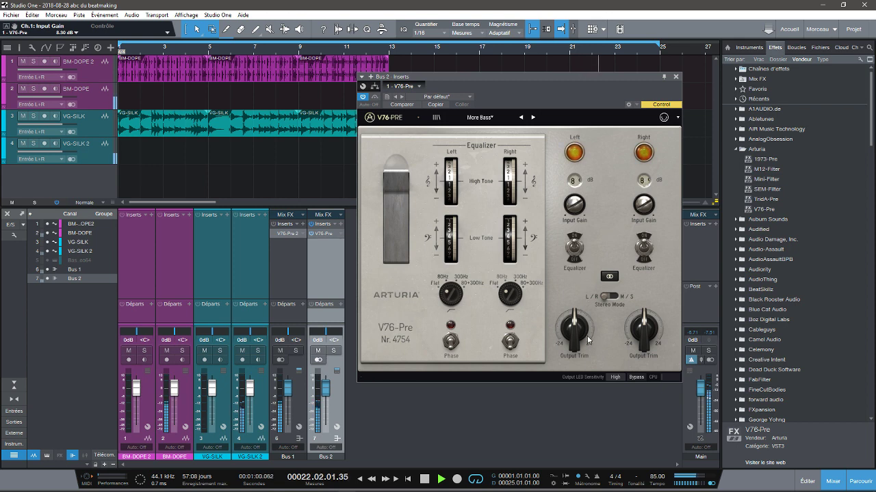
key("space")
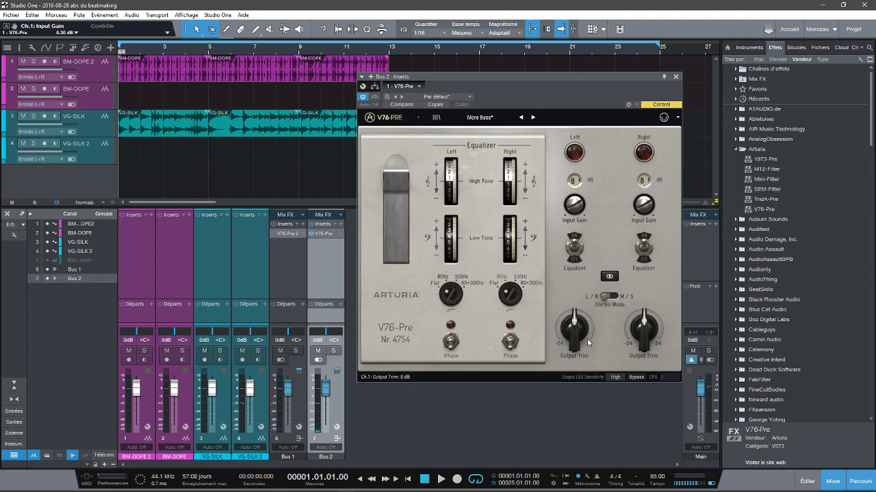
Check the output LED sensitivity options, keeping High, and raise More Bass's linked input gain to about 13 dB during playback.
left_click(612, 377)
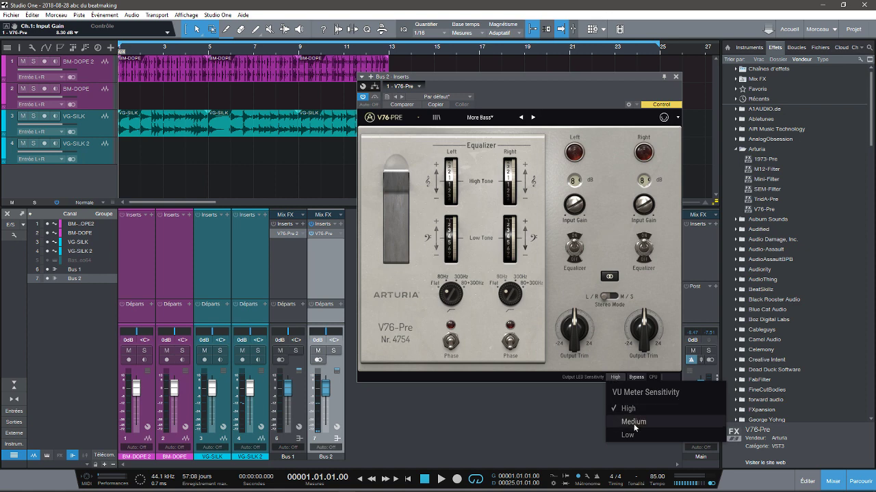
left_click(612, 378)
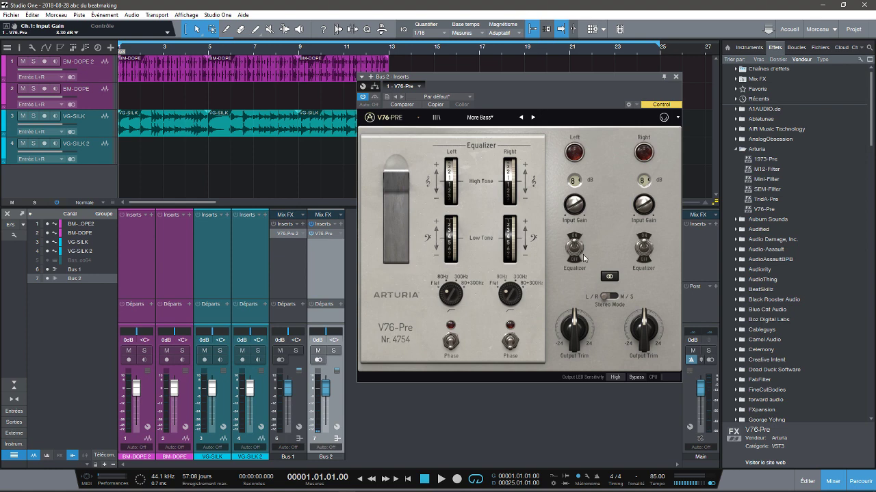
key("space")
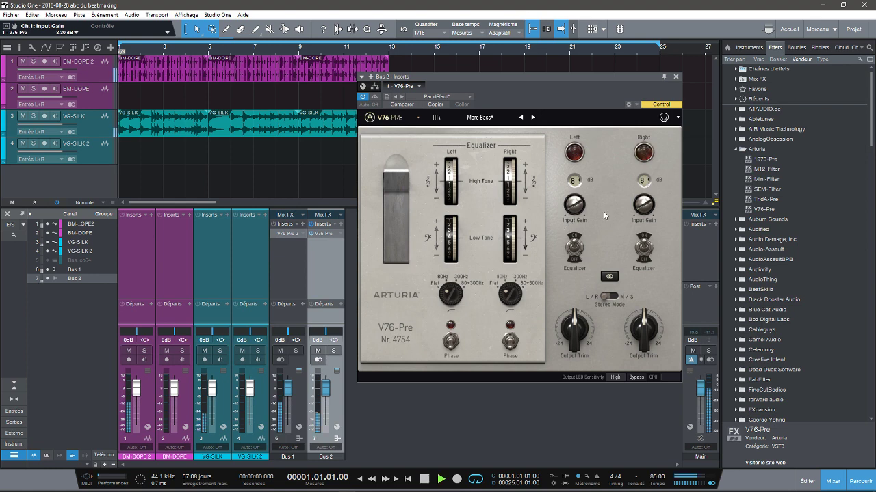
left_click_drag(568, 216, 568, 202)
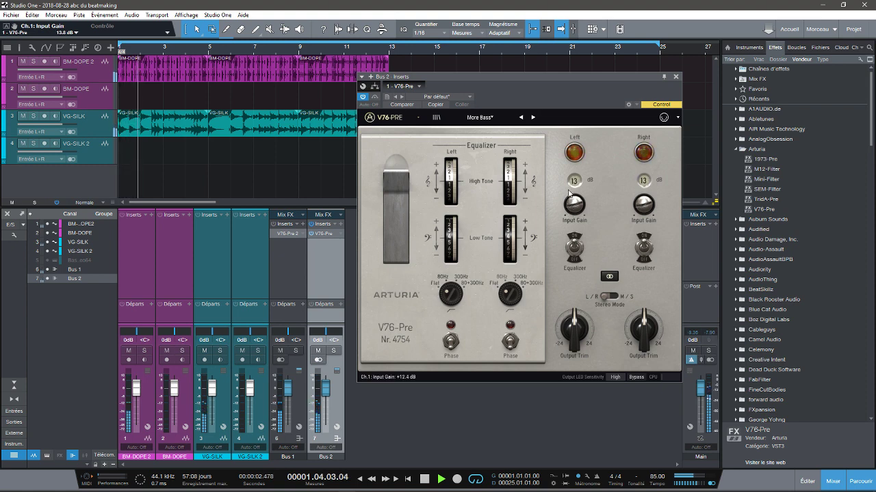
Load the Parallel Crunch preset and set its linked input gain to 67.5 dB and output trim to about 0.5 dB.
left_click(533, 118)
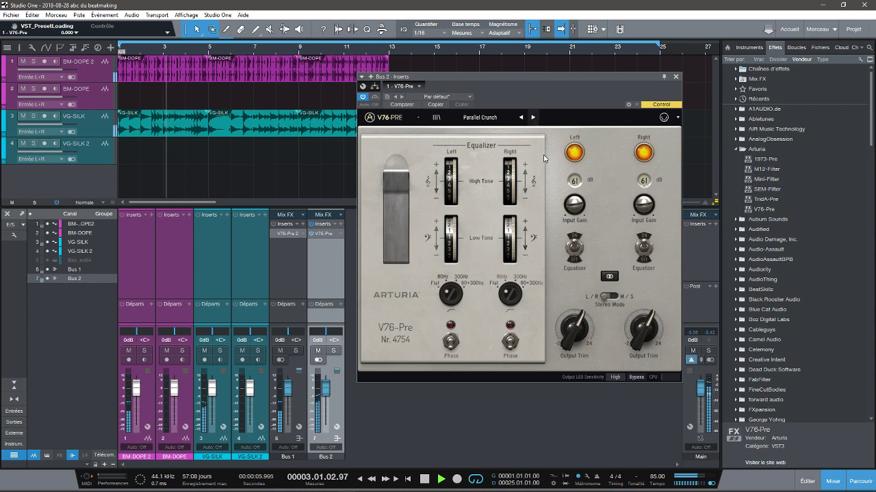
left_click_drag(574, 203, 583, 289)
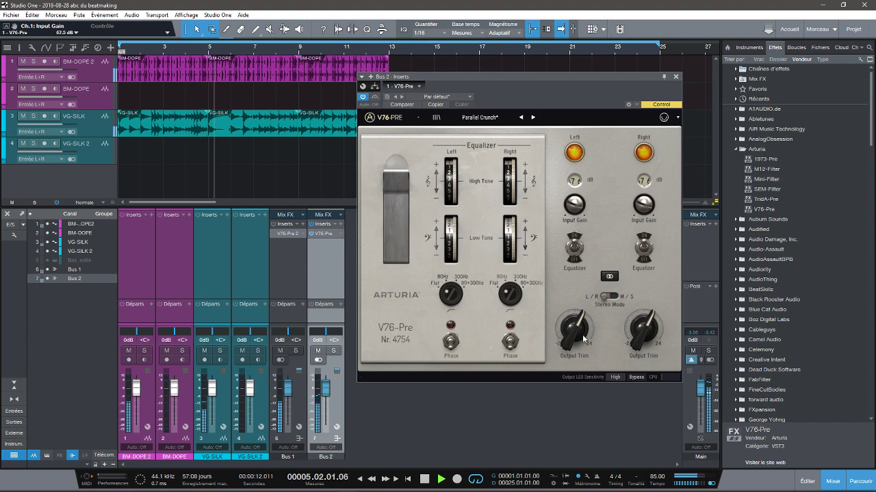
left_click_drag(579, 333, 583, 350)
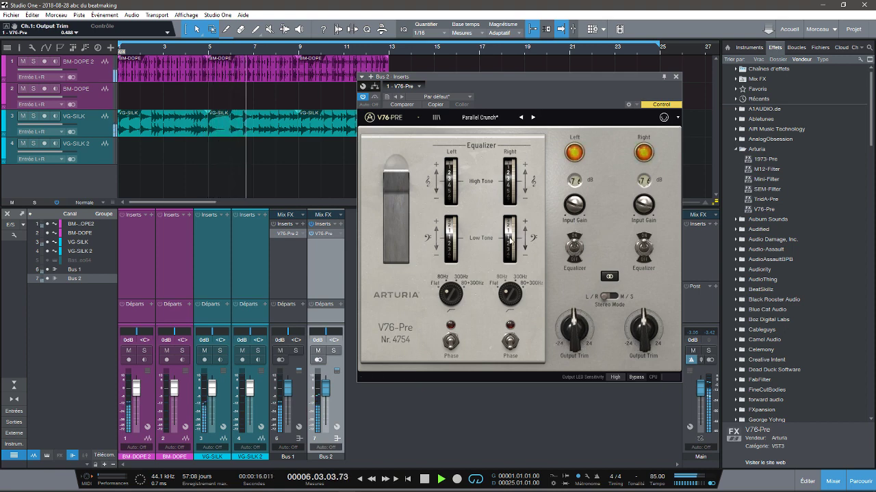
Adjust Parallel Crunch's linked high and low tones, try the high-pass filter, and compare the beat with the plug-in bypassed and active.
left_click_drag(510, 238, 511, 169)
left_click_drag(510, 222, 510, 240)
left_click_drag(448, 295, 443, 252)
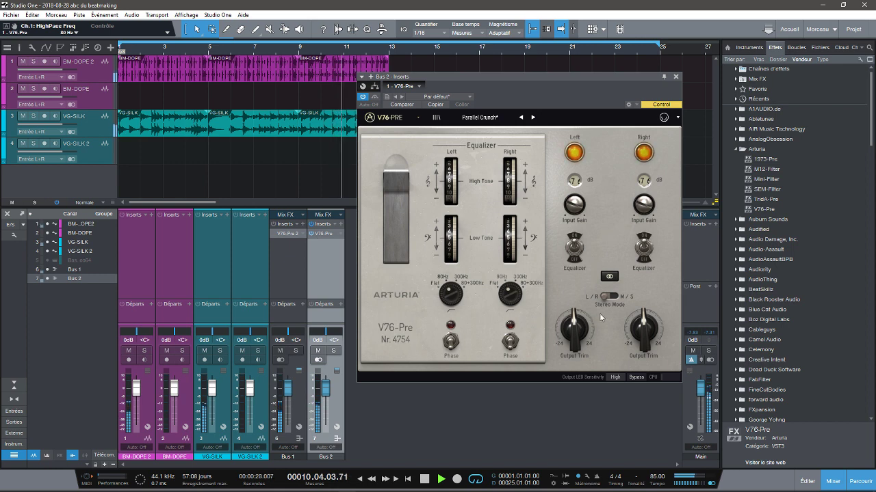
left_click(363, 98)
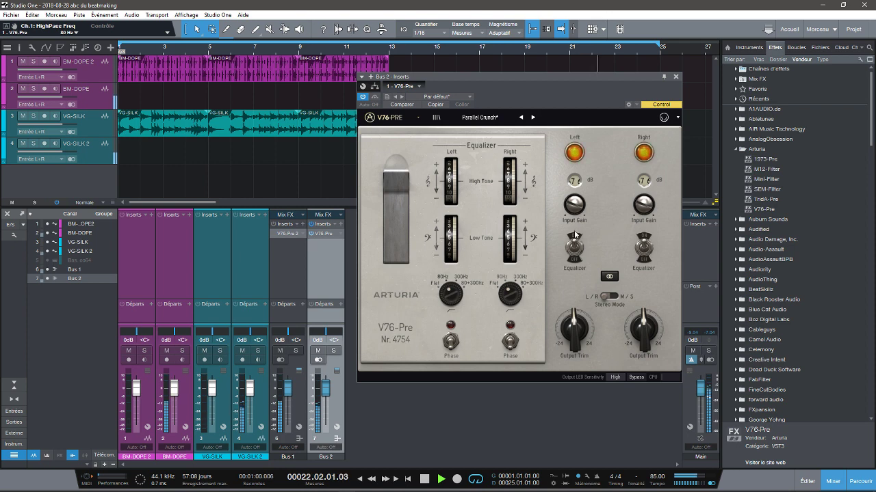
Load the Tube Factor preset, lower the linked input gain to about 44 dB, try the 80+300 Hz high-pass, and set the low tone to 3.60.
left_click(532, 118)
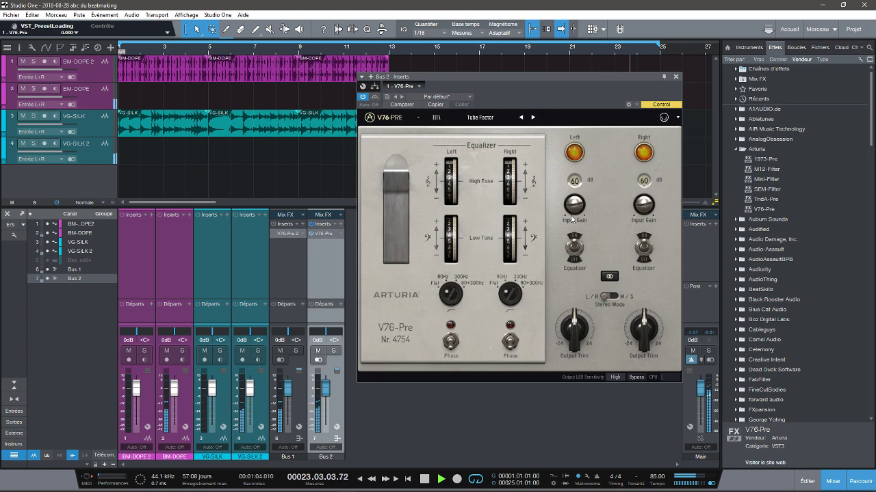
left_click_drag(574, 221, 584, 246)
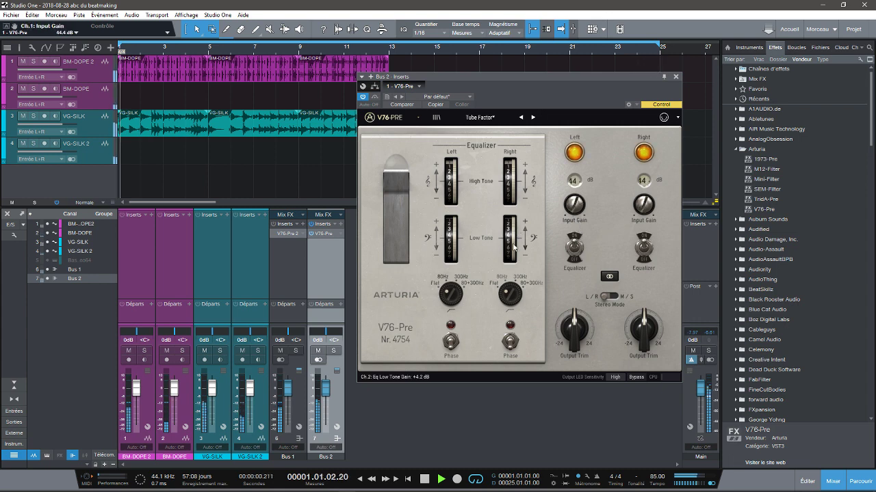
left_click_drag(509, 302, 507, 239)
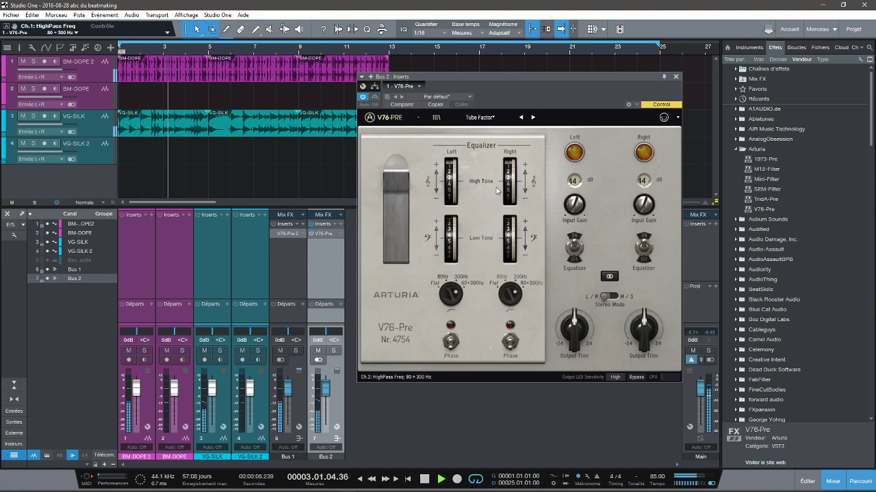
mouse_move(514, 258)
left_mouse_down()
mouse_move(504, 204)
mouse_move(518, 259)
left_mouse_up()
key("space")
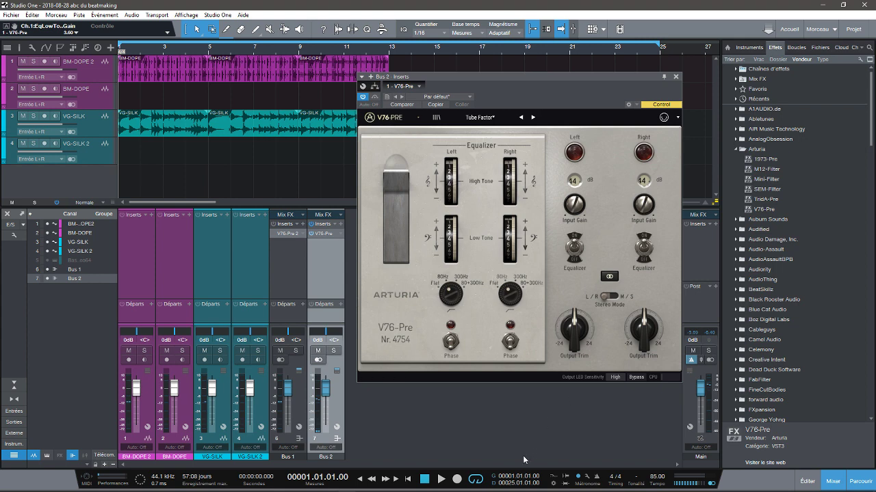
Switch to Chrome and view Arturia's V76-Pre product page from its top.
mouse_move(488, 491)
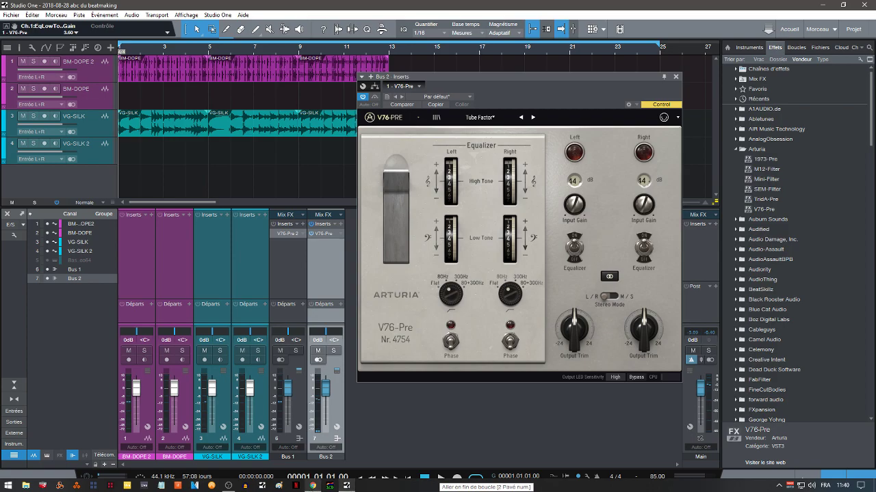
left_click(312, 486)
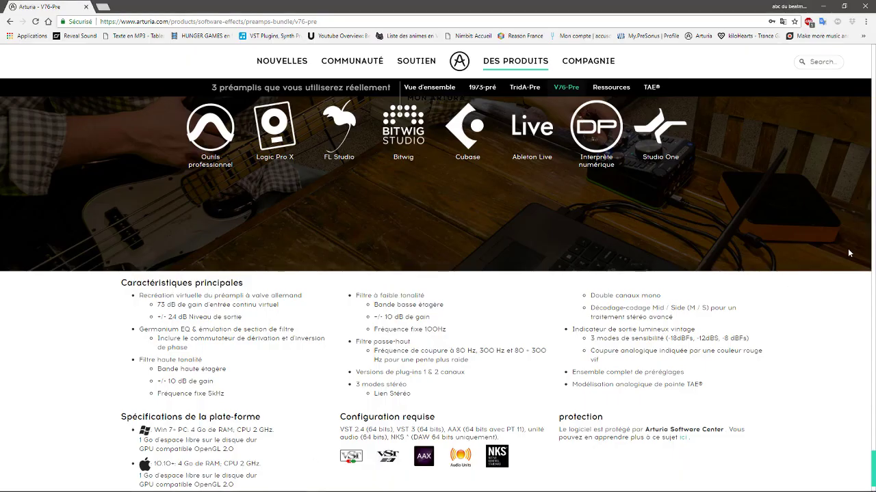
left_click_drag(873, 465, 824, 53)
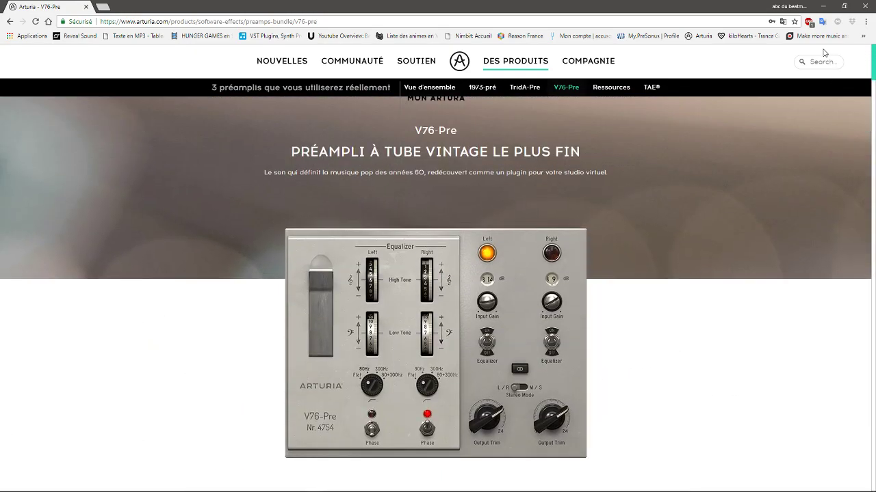